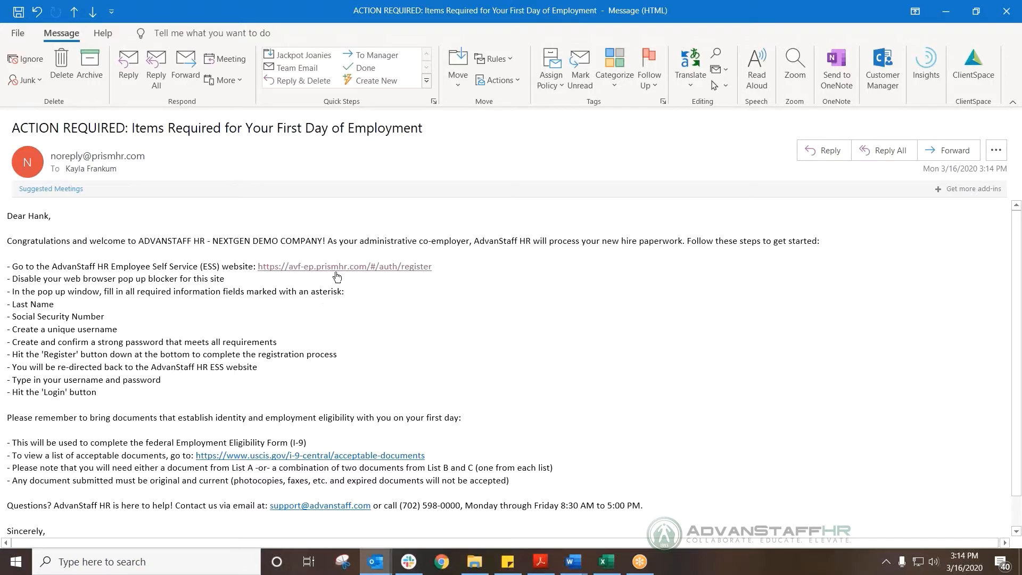
Follow the email link, go to ess.advanstaff.com, and open New User Registration from the login page.
left_click(336, 272)
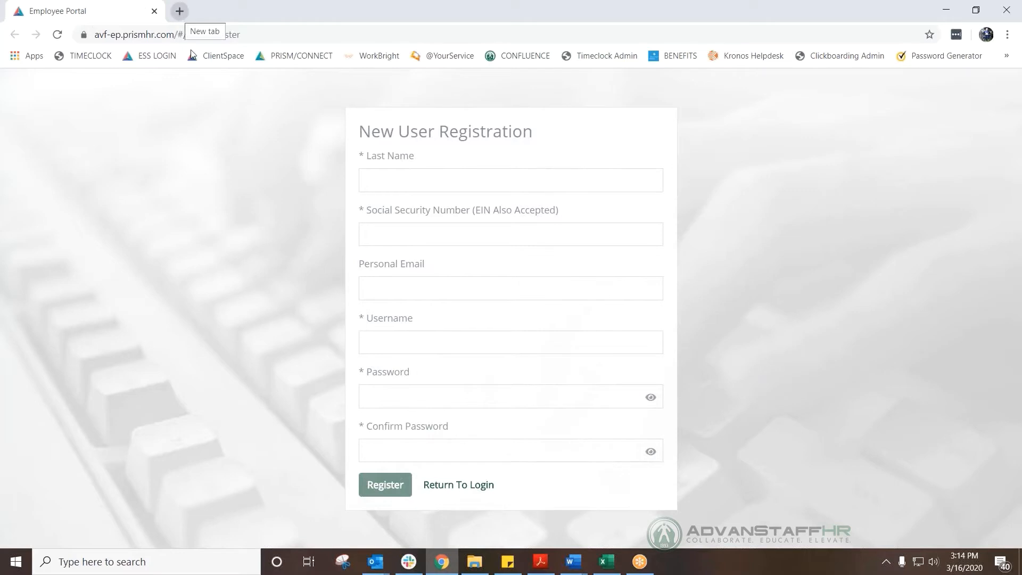
key("ctrl+l")
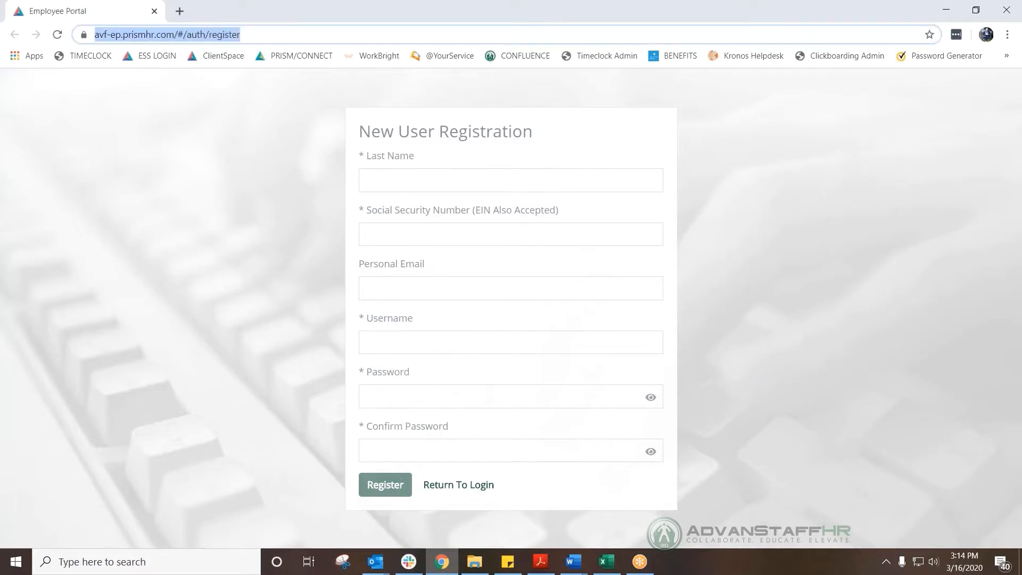
type("ess.ad")
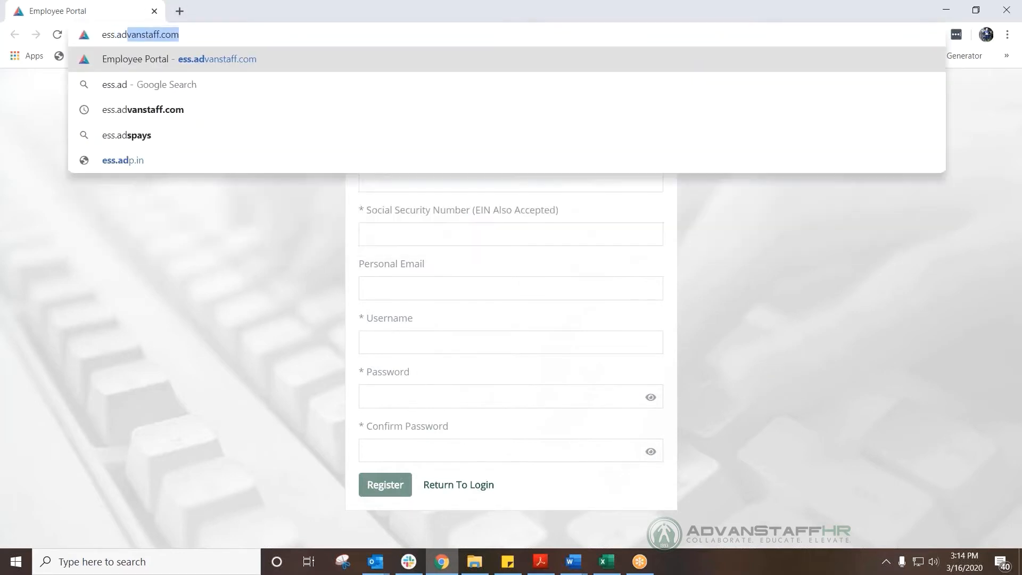
type("vanst")
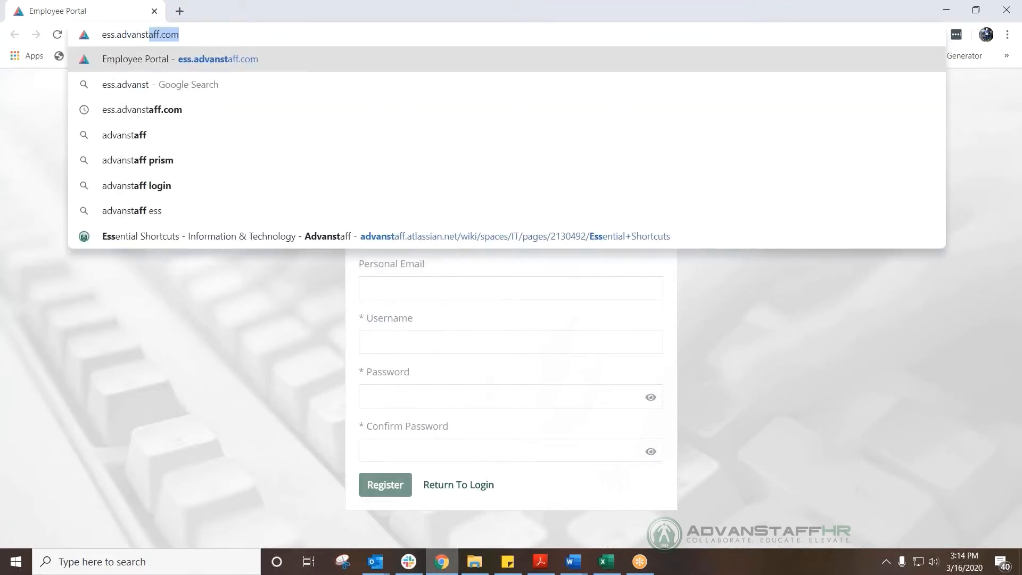
type("aff.com")
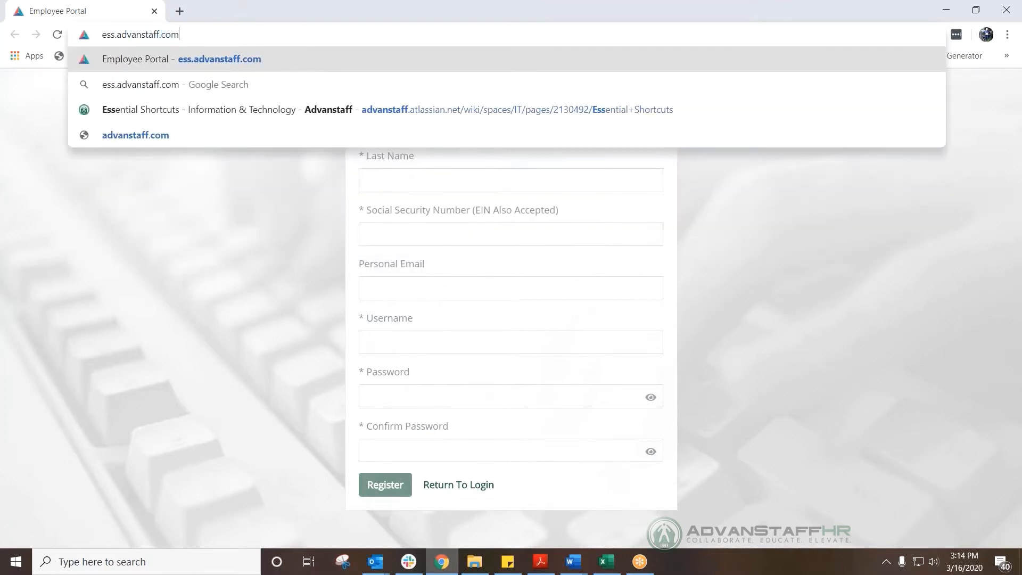
key("Return")
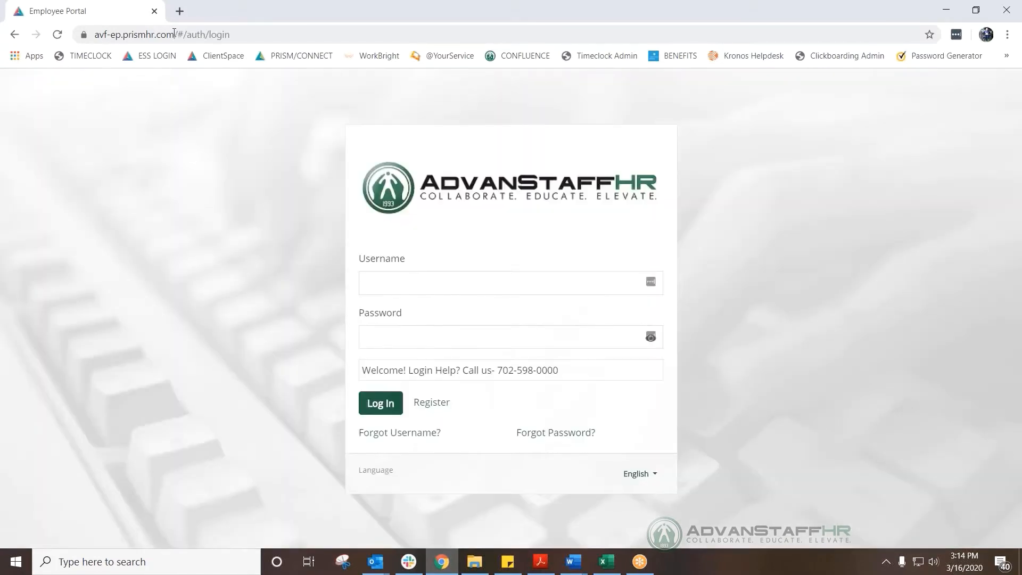
left_click(442, 406)
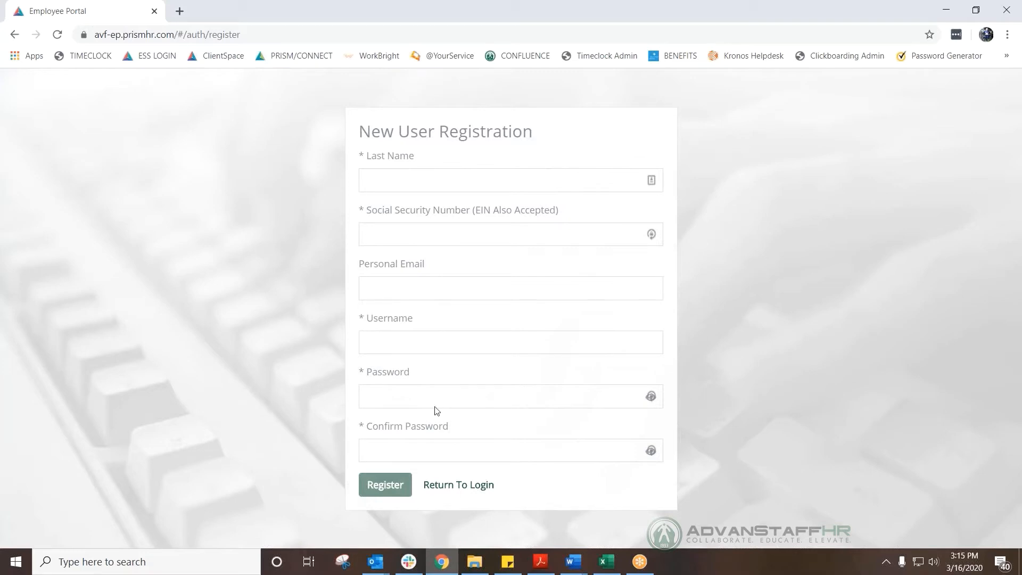
Enter the employee's last name, SSN, a username and a password in the registration form.
left_click(398, 184)
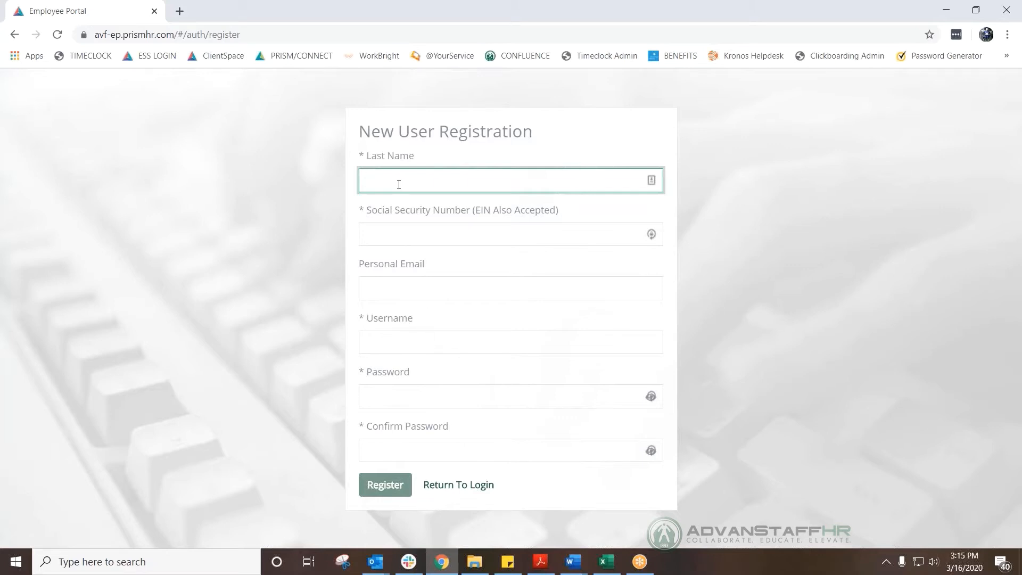
type("Hills")
key("Tab")
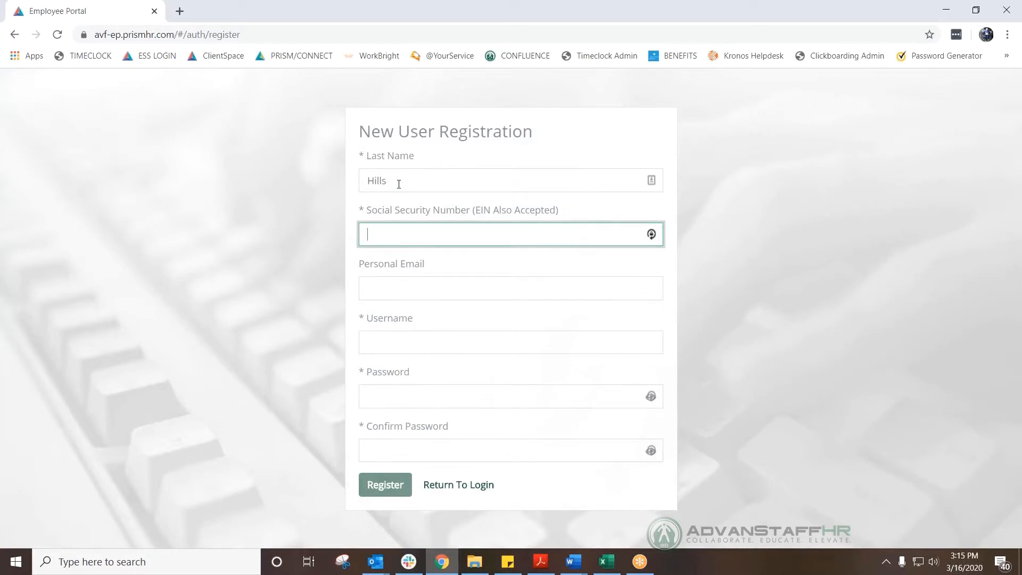
type("12345678")
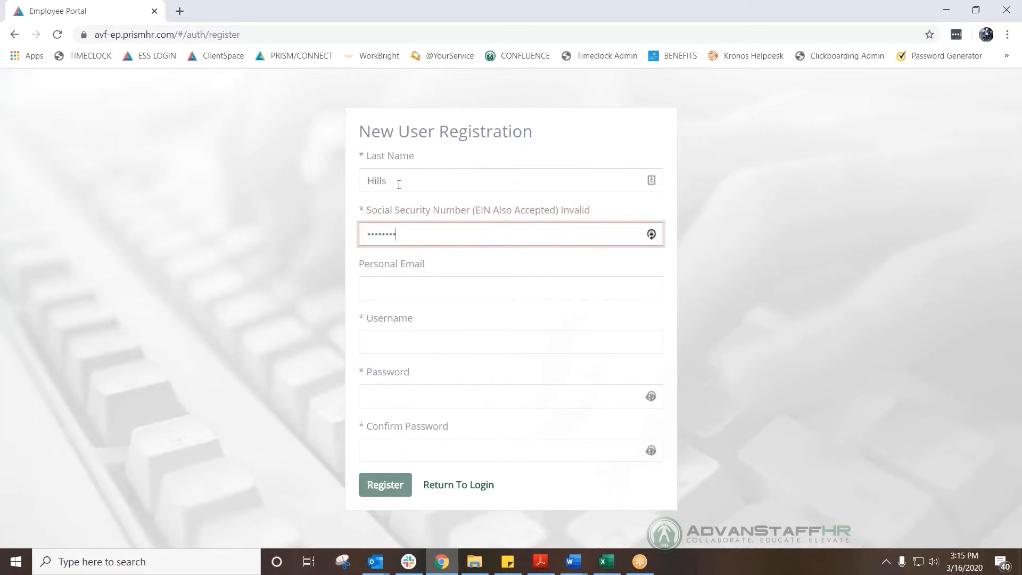
type("9")
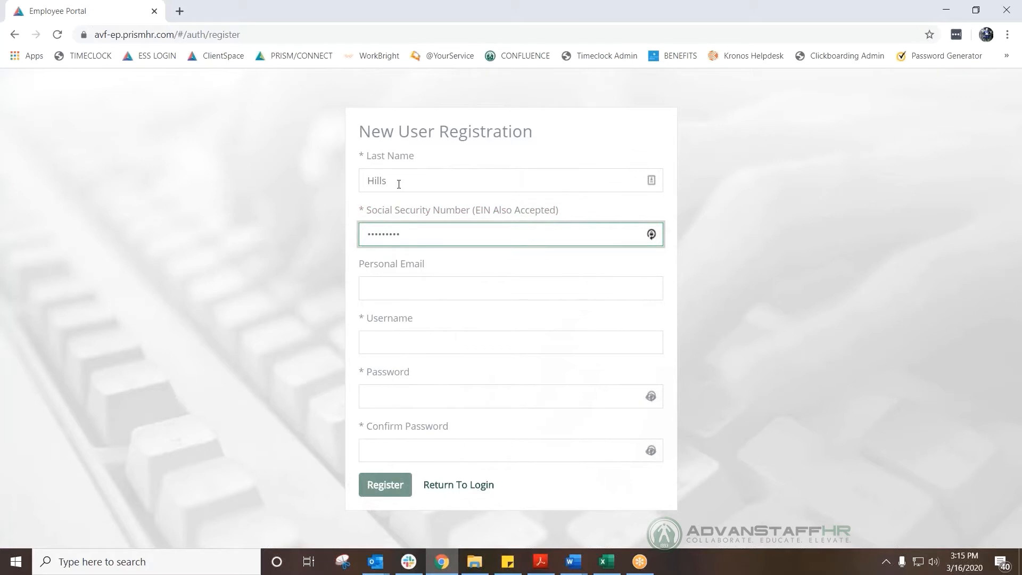
key("Tab")
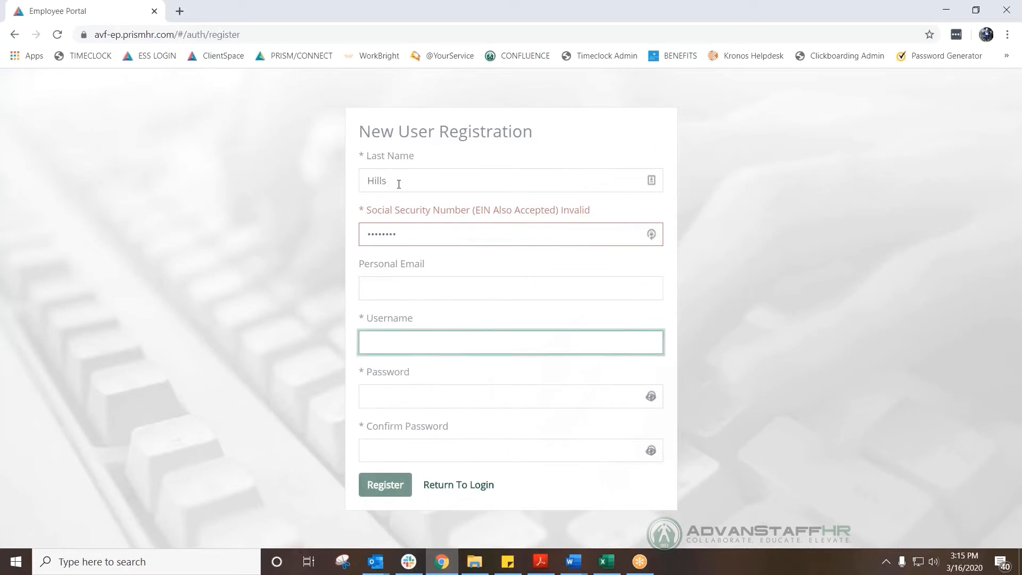
key("Tab")
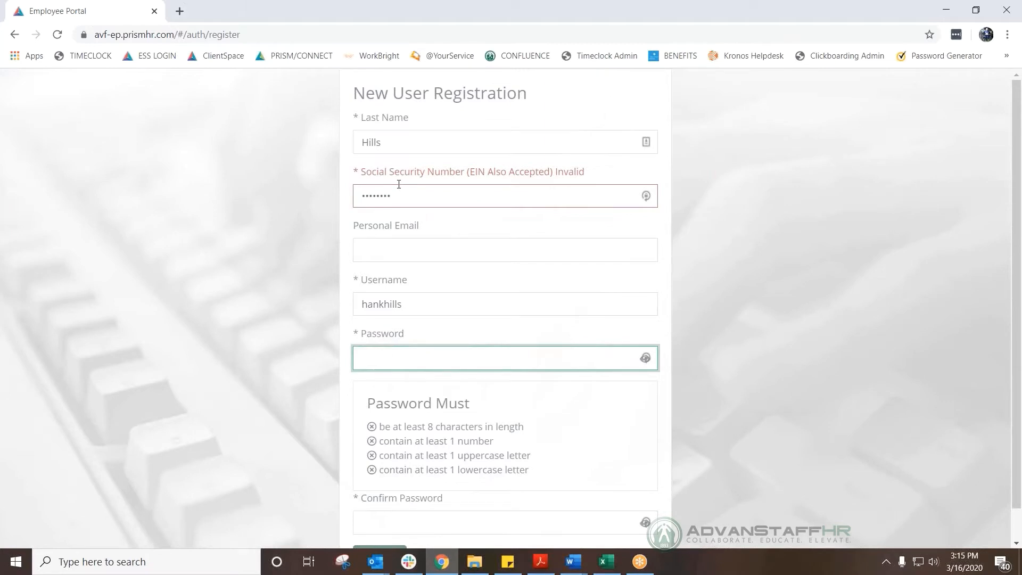
type("••••••••••")
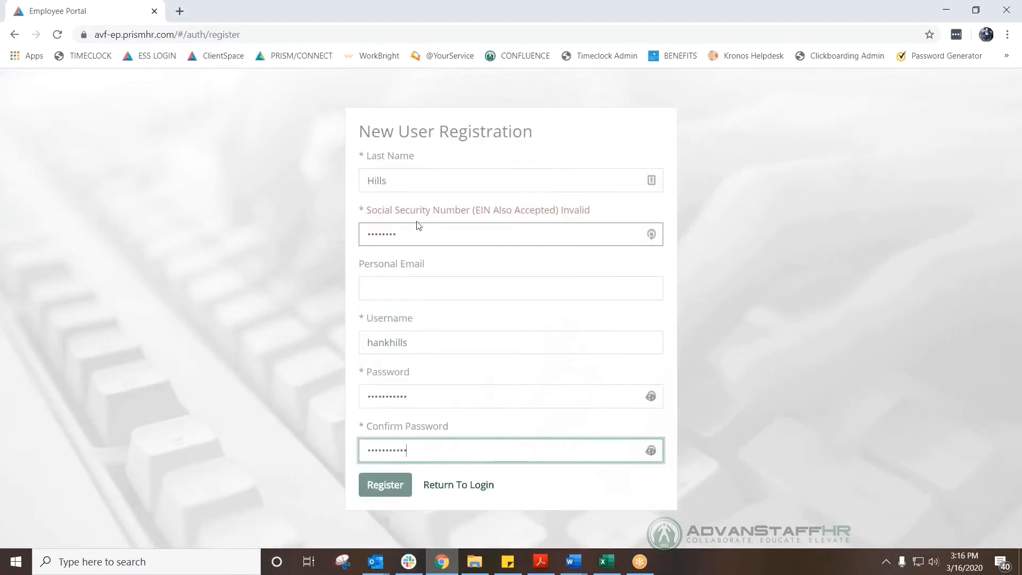
Select the invalid Social Security number and retype it correctly.
left_click(418, 233)
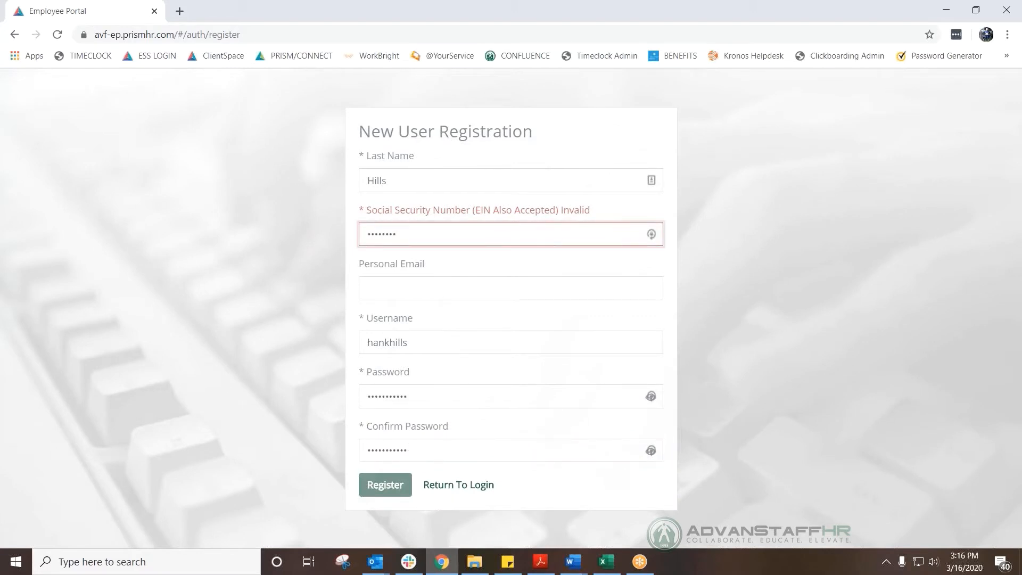
double_click(413, 234)
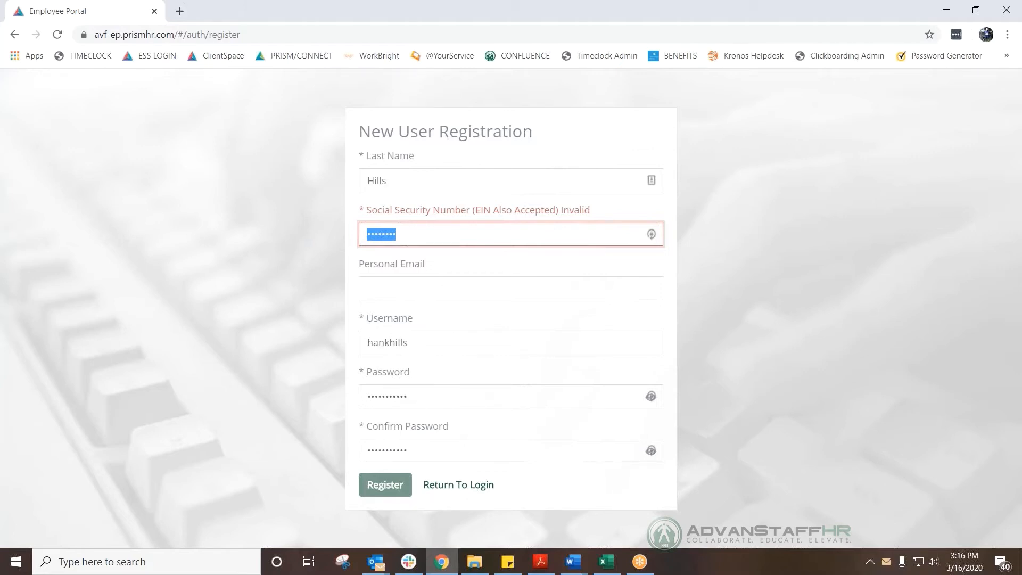
type("•••••••••")
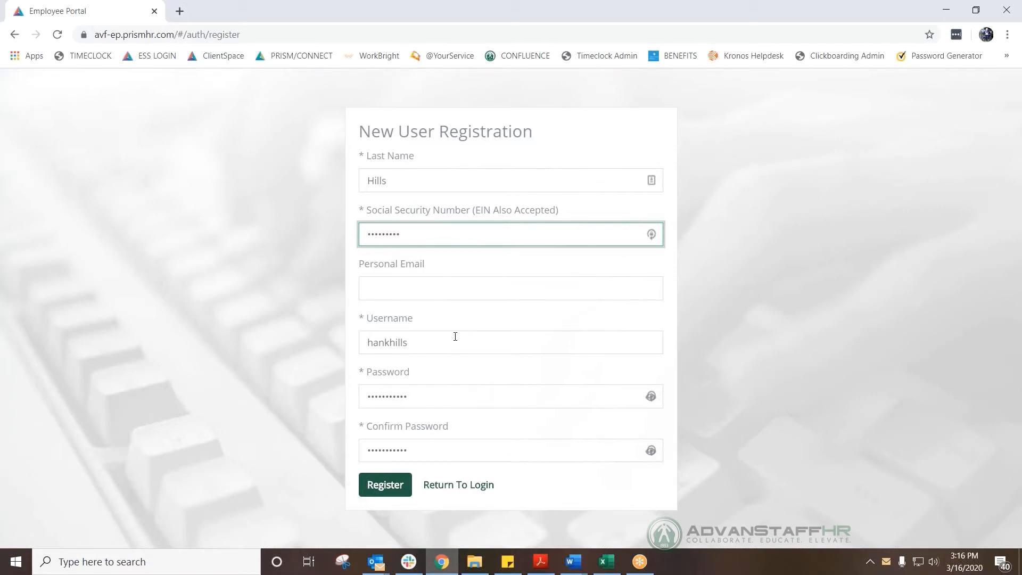
Submit the registration, retype the rejected SSN, and submit again to reach login.
left_click(391, 489)
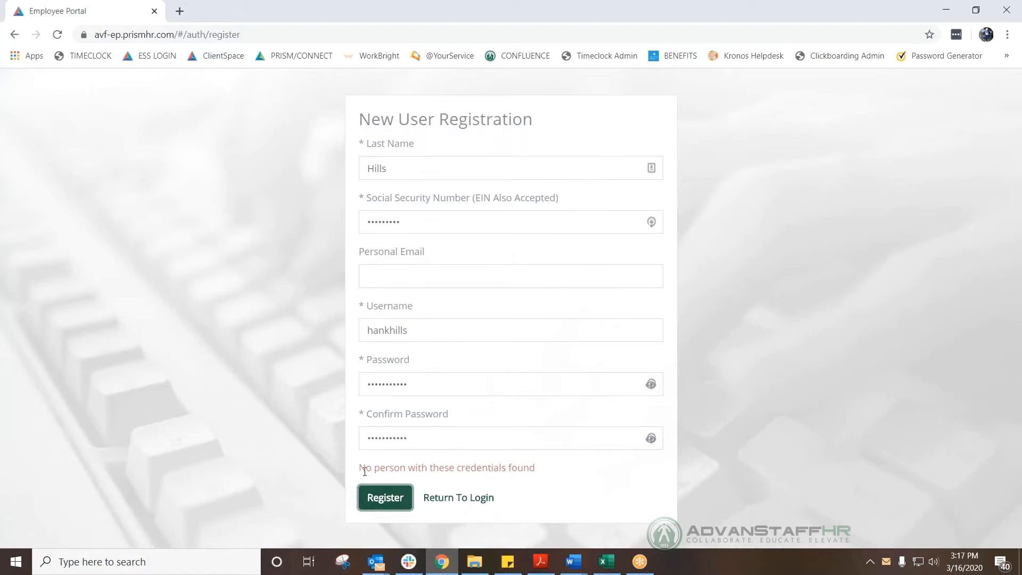
double_click(477, 220)
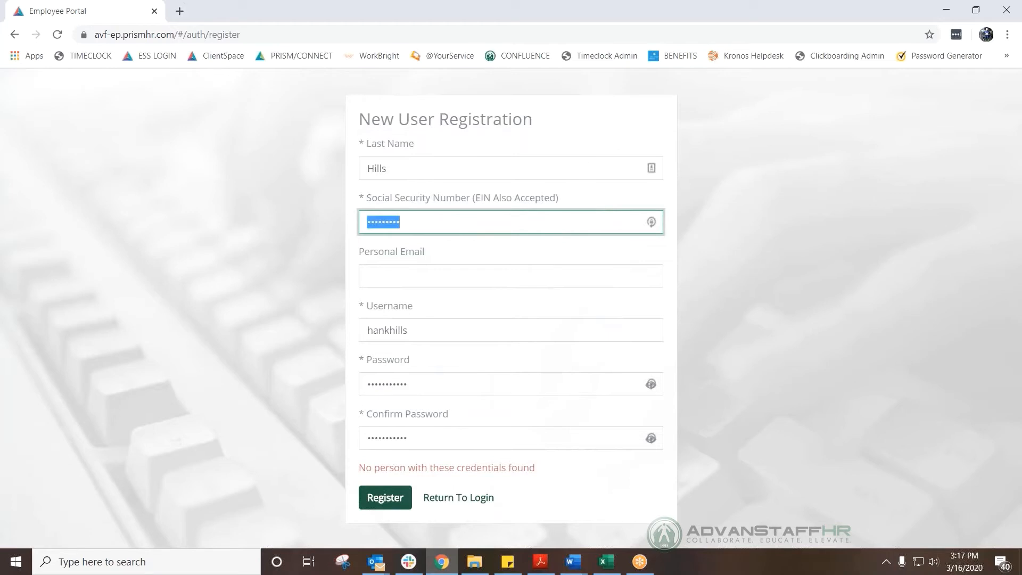
type("••••••")
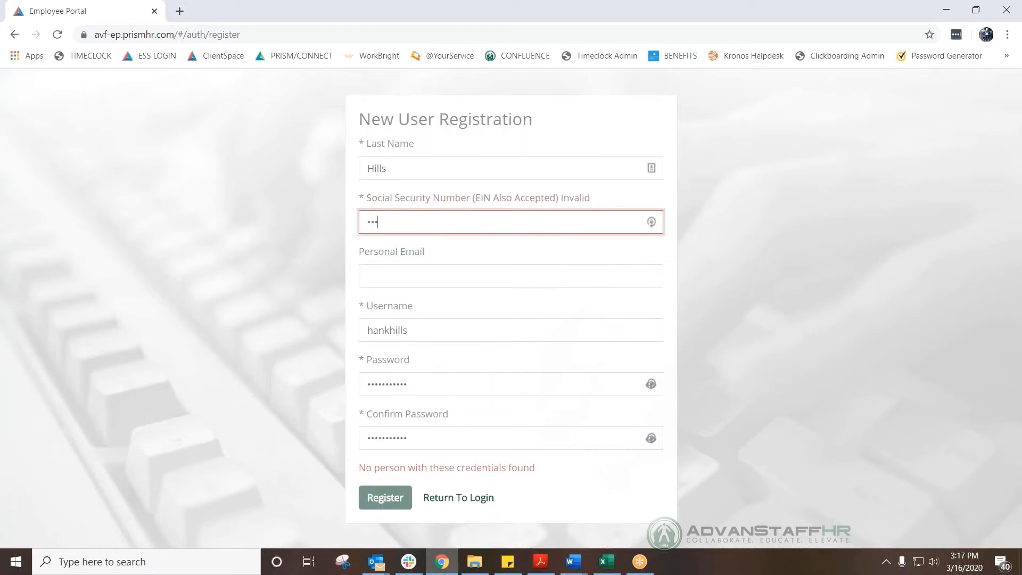
type("•••")
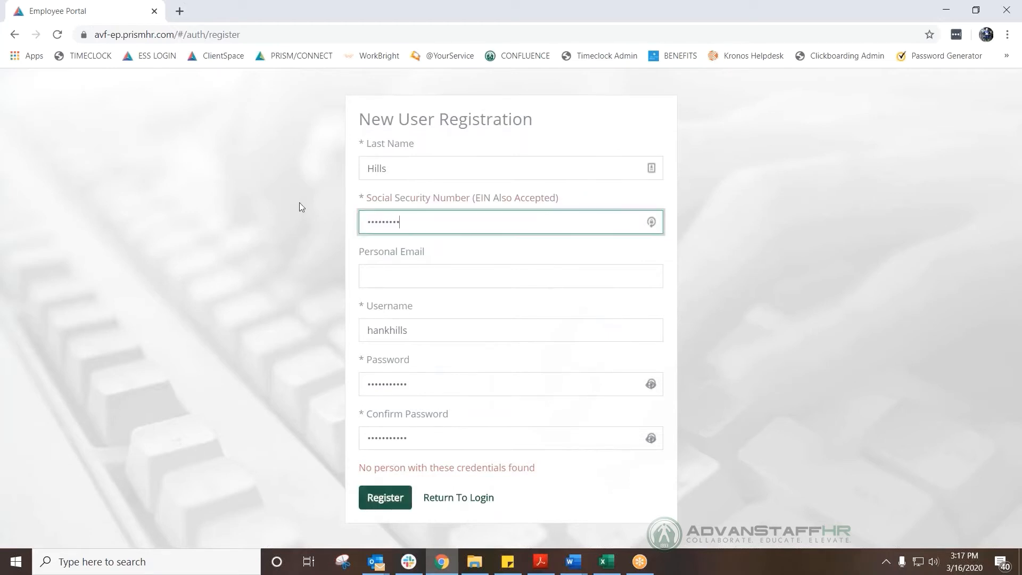
left_click(399, 507)
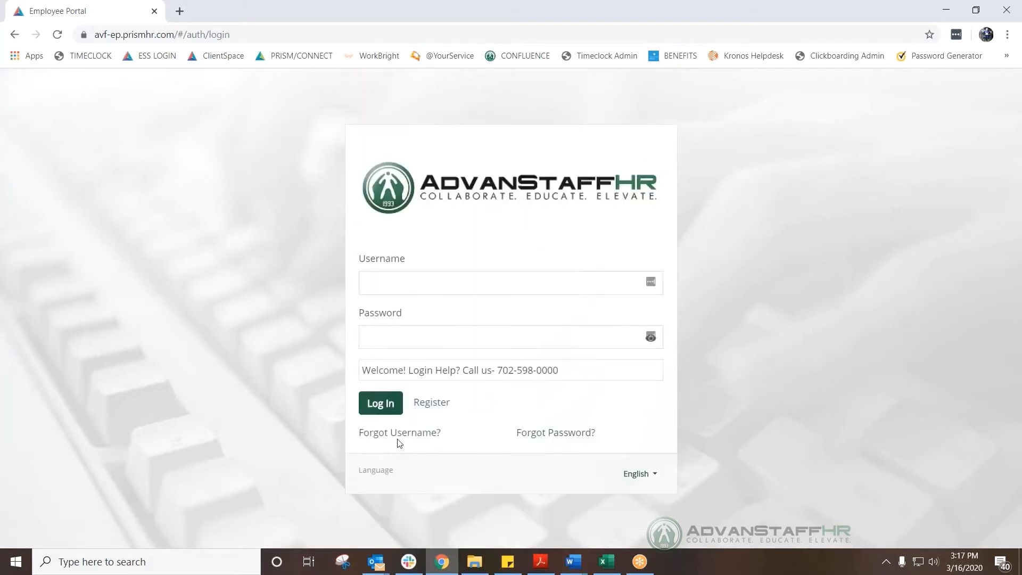
Log in with the new username and password, then choose Get Started on the Welcome page.
left_click(394, 282)
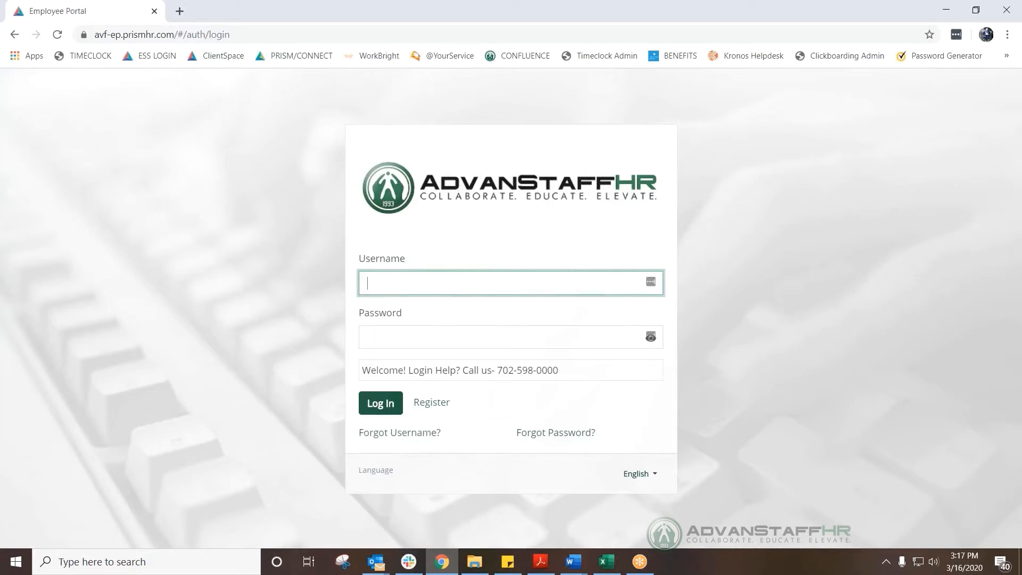
key("Tab")
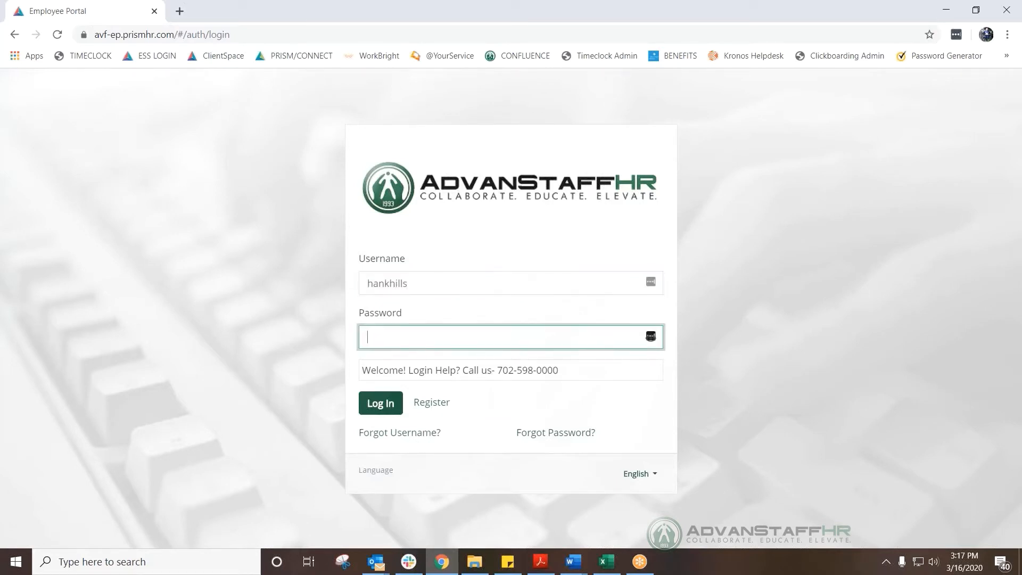
type("**********")
left_click(387, 407)
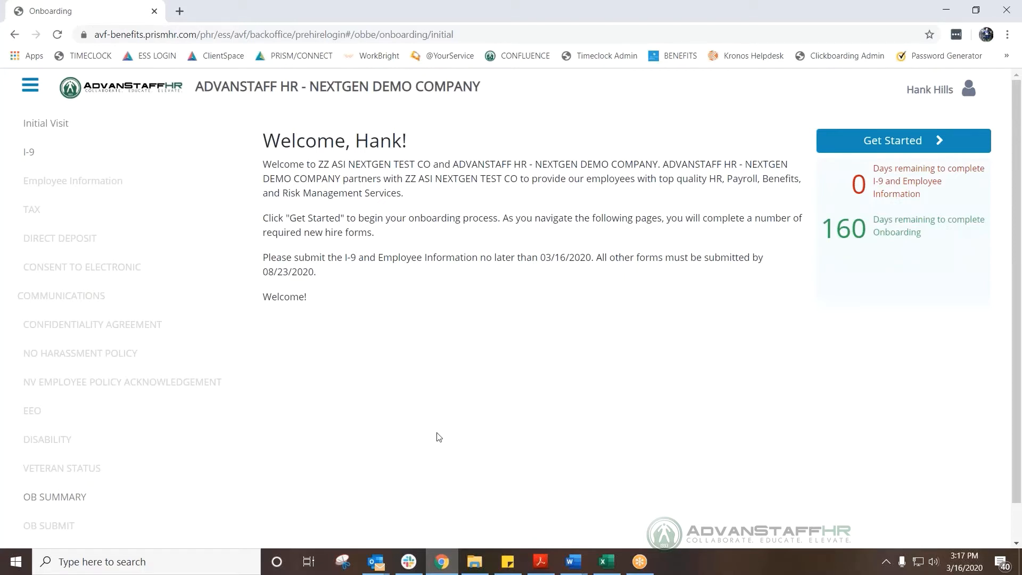
left_click(861, 145)
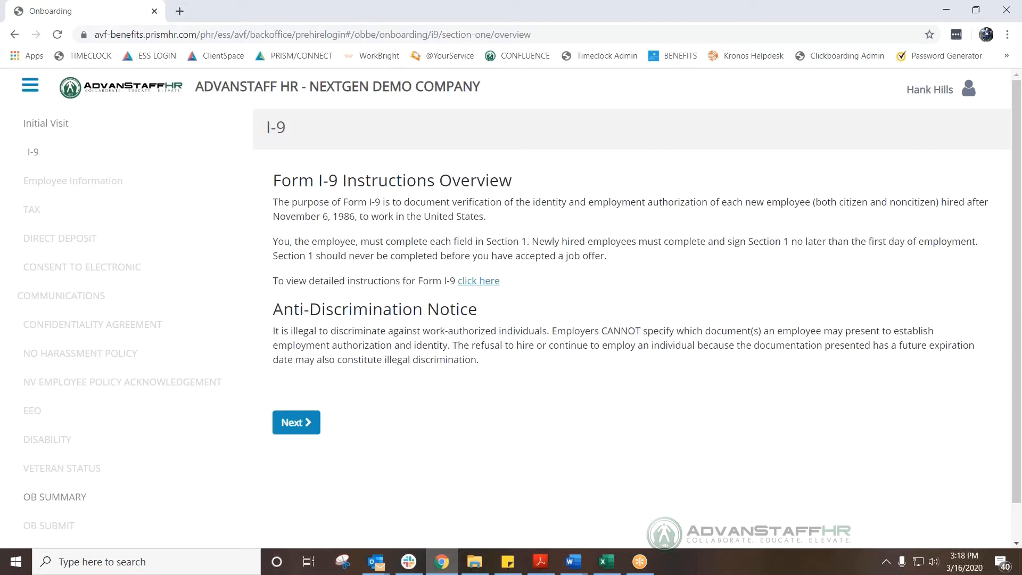
Move past the I-9 overview and enter the employee's last and first name.
left_click(299, 426)
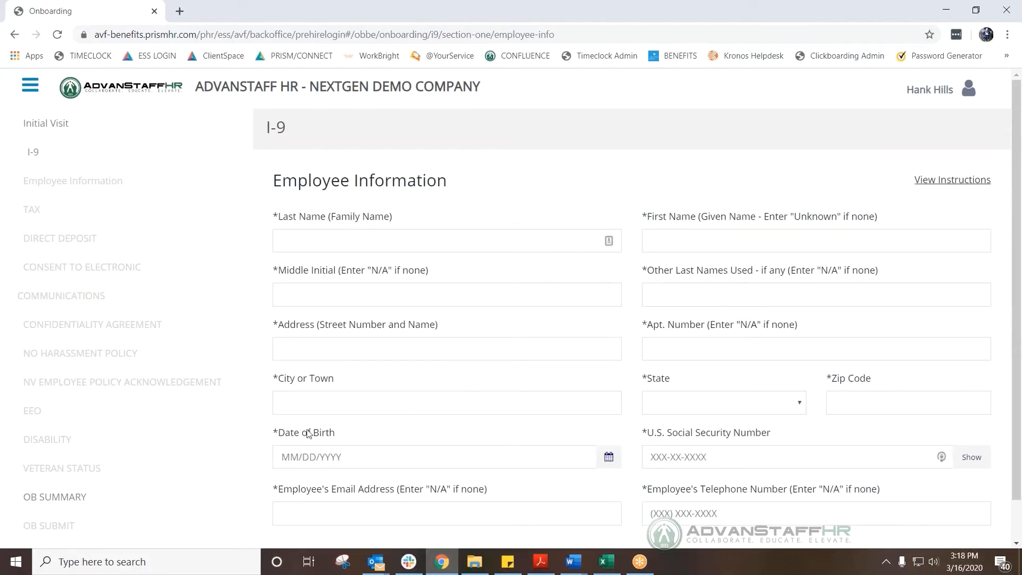
scroll(261, 403, "down", 1)
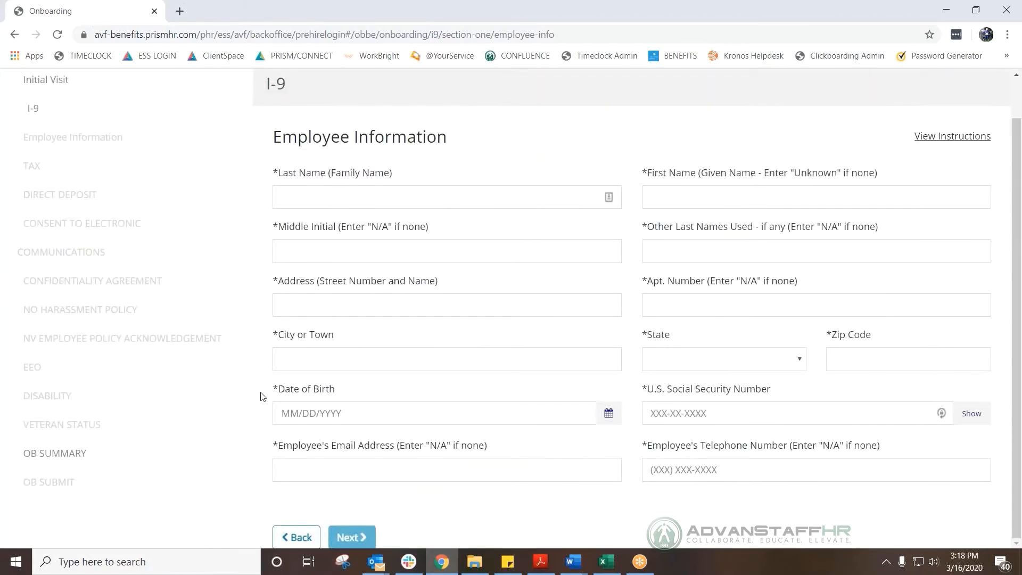
left_click(323, 198)
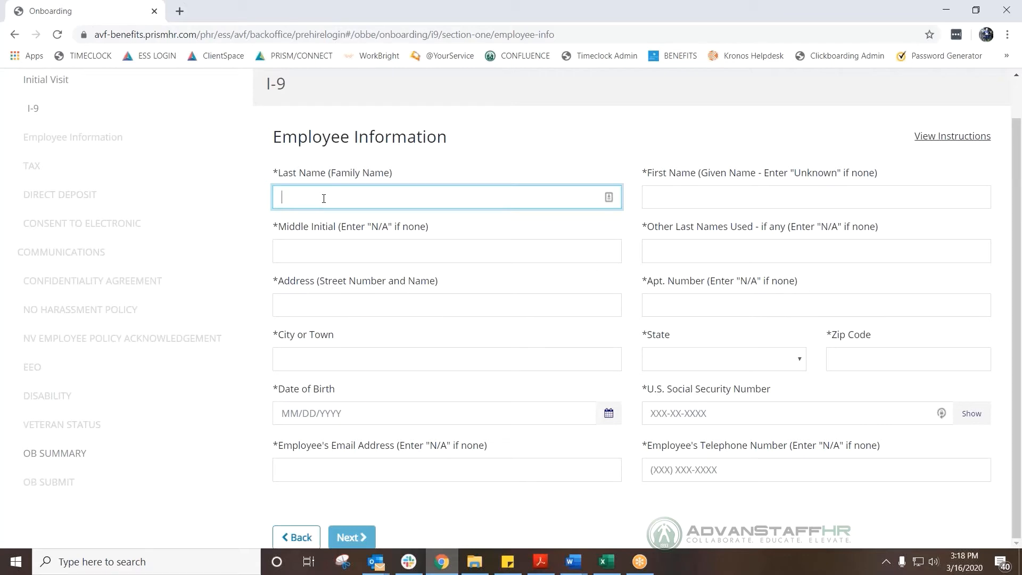
key("Tab")
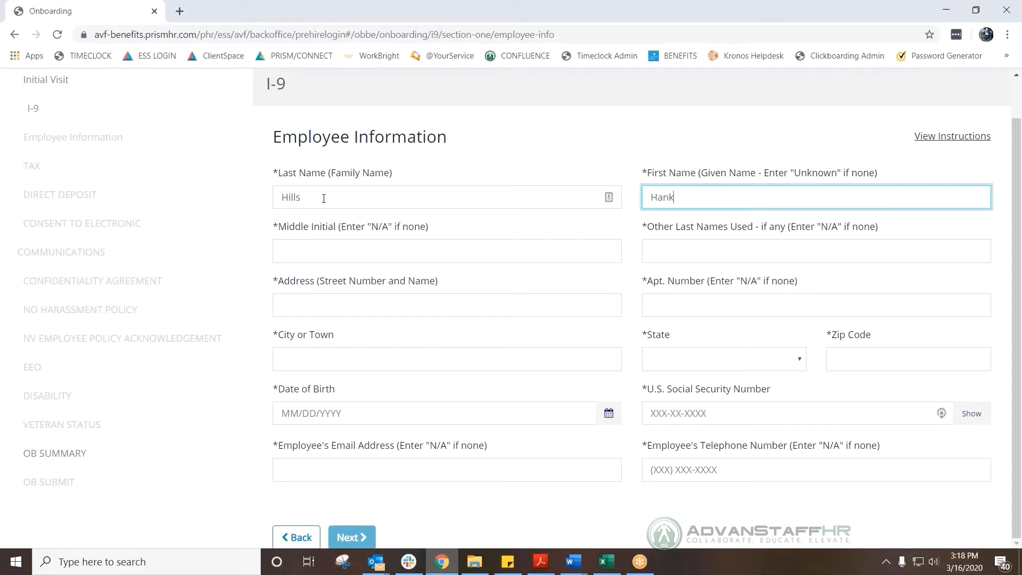
key("Tab")
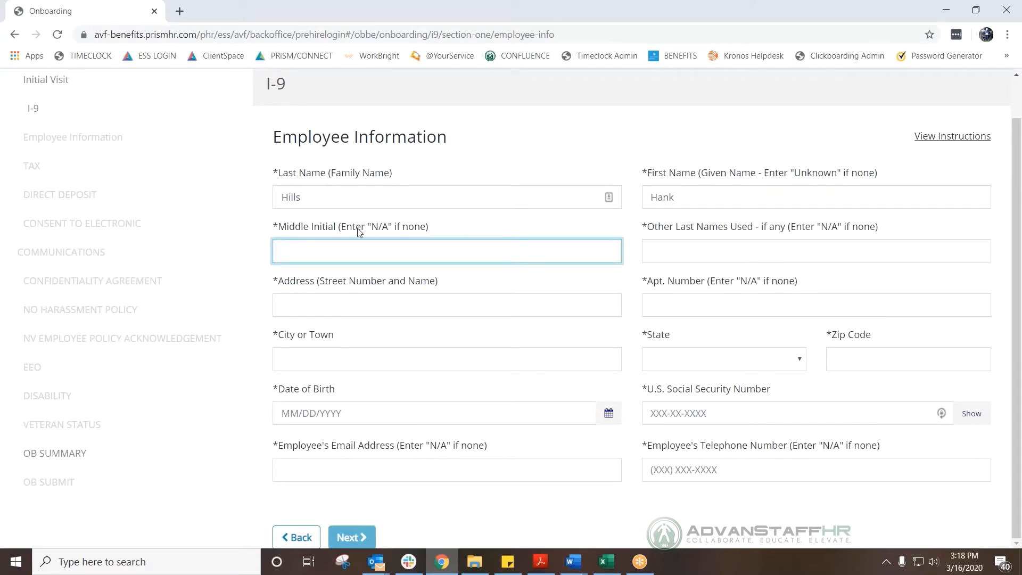
Enter N/A for Middle Initial and Other Last Names.
left_click_drag(368, 230, 393, 230)
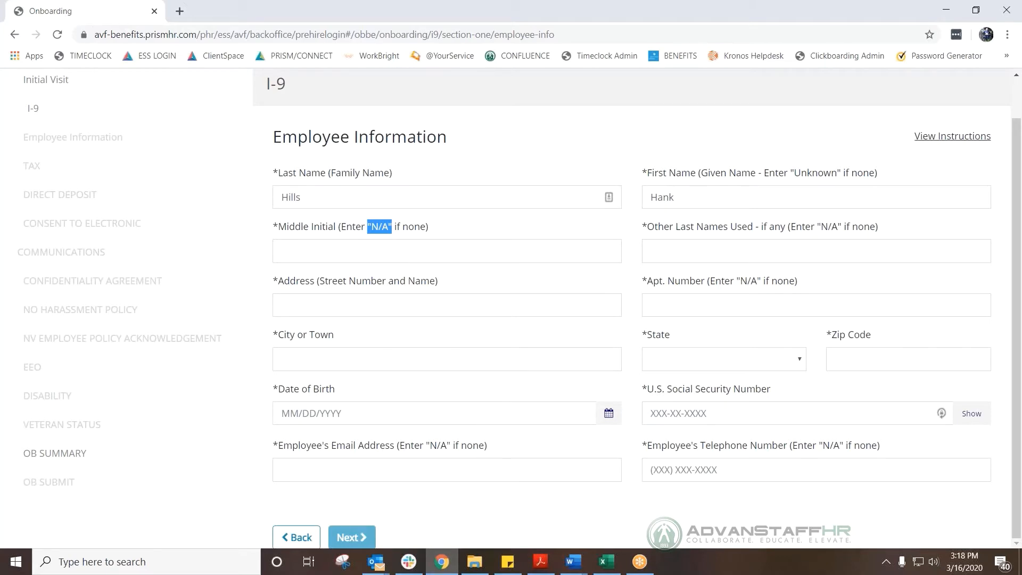
left_click(336, 248)
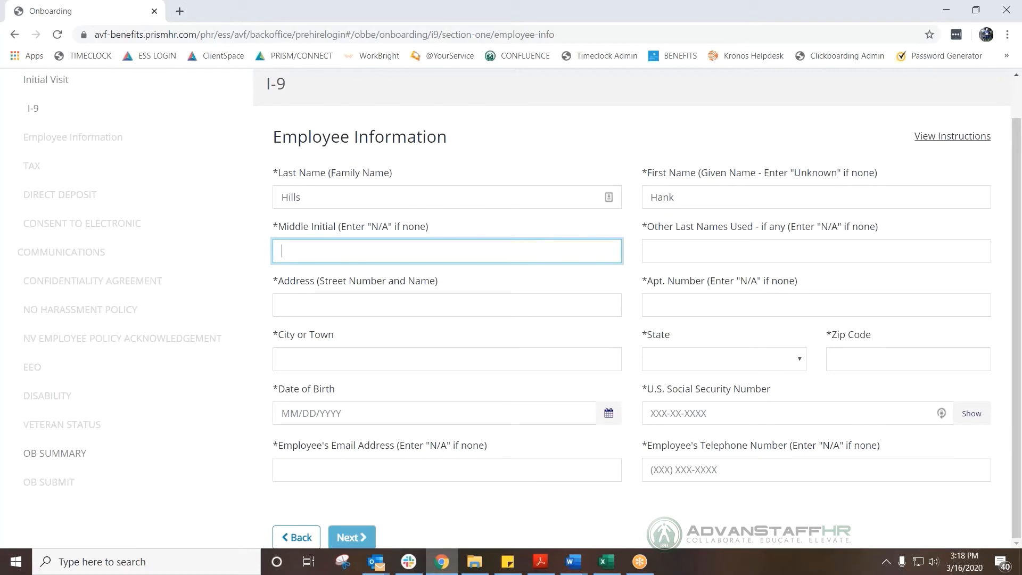
type("N/A")
left_click(696, 258)
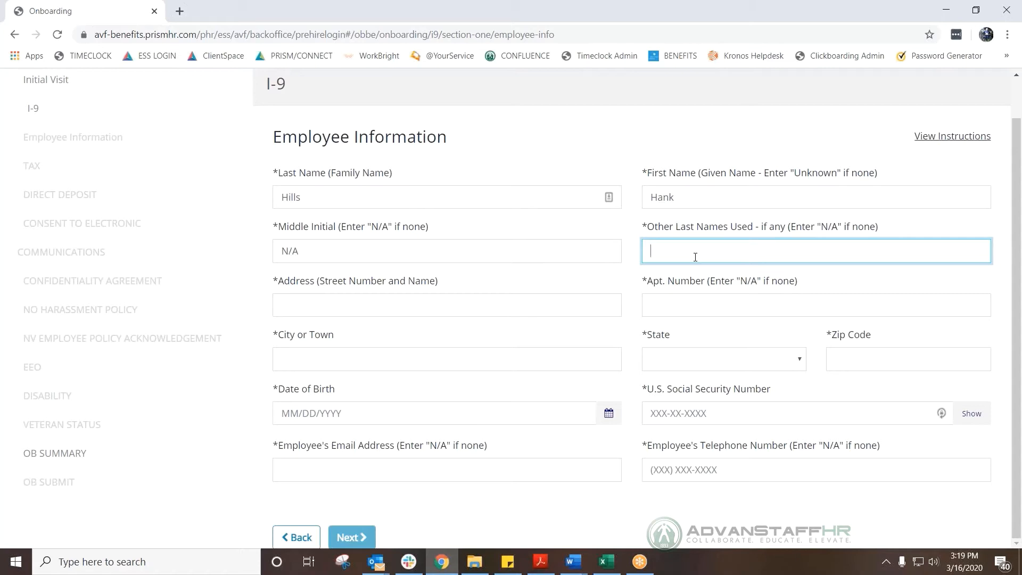
type("N/A")
Fill in the home street address, fix the zip code, and enter the date of birth.
left_click(334, 314)
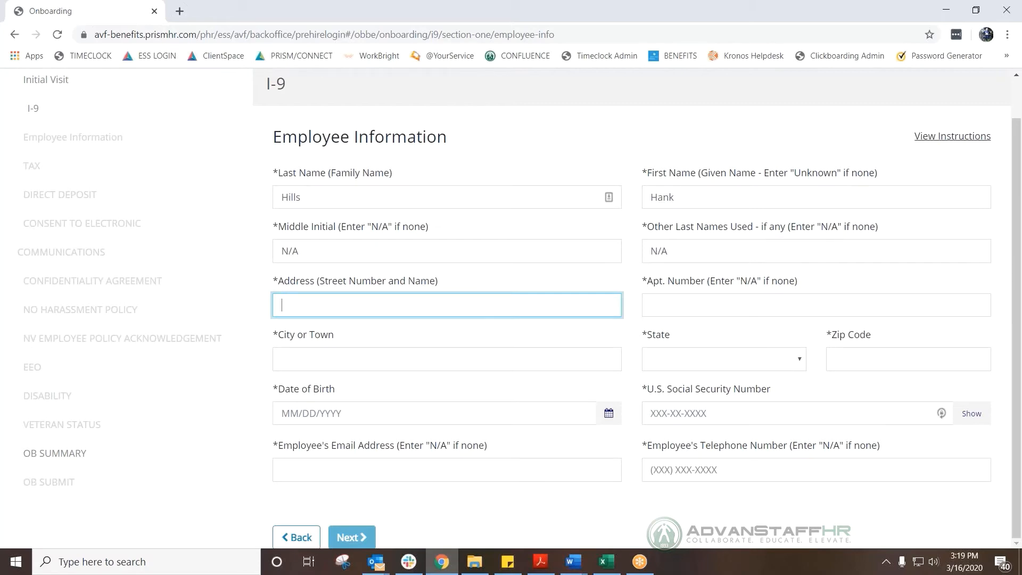
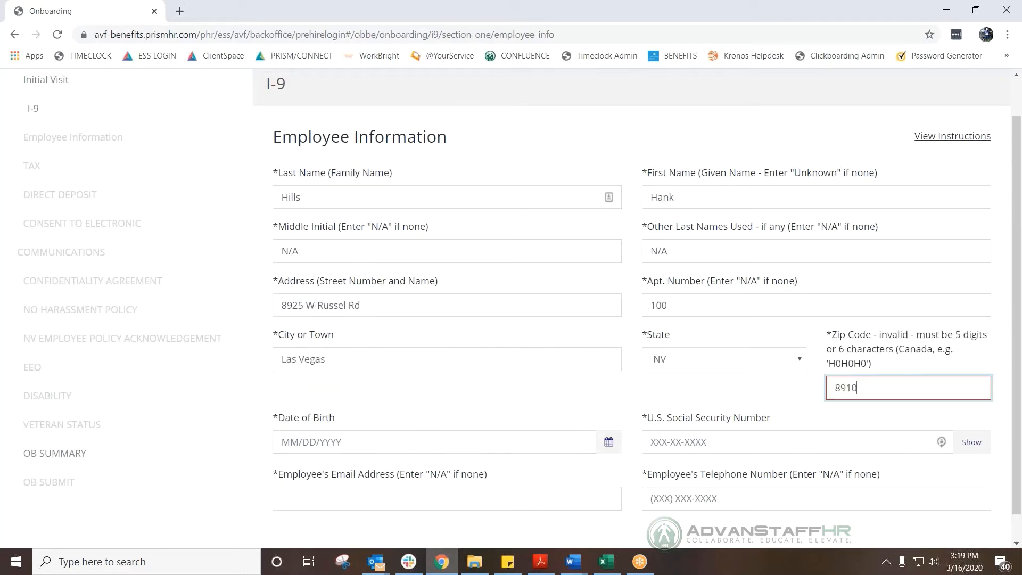
type("48")
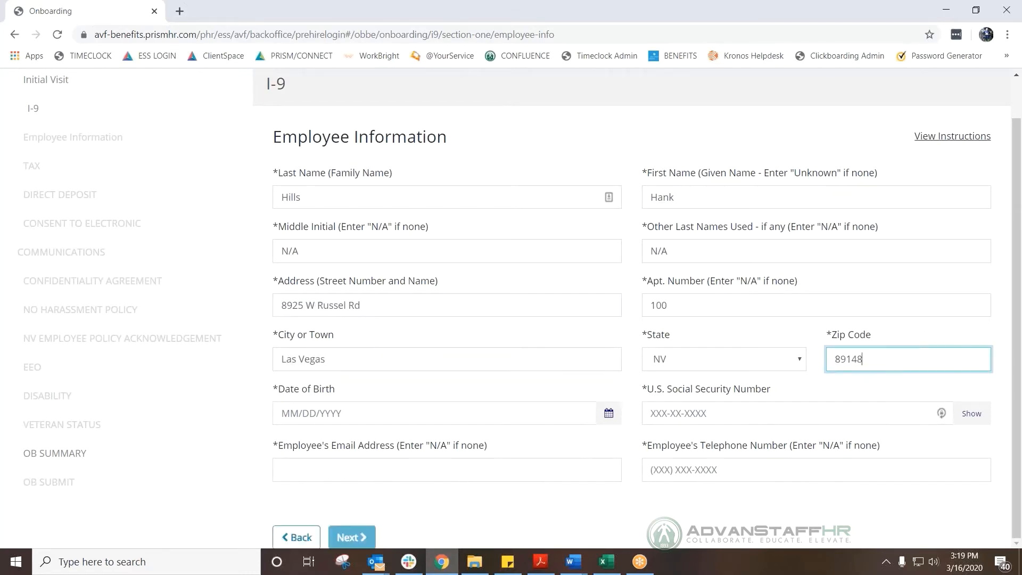
left_click(282, 413)
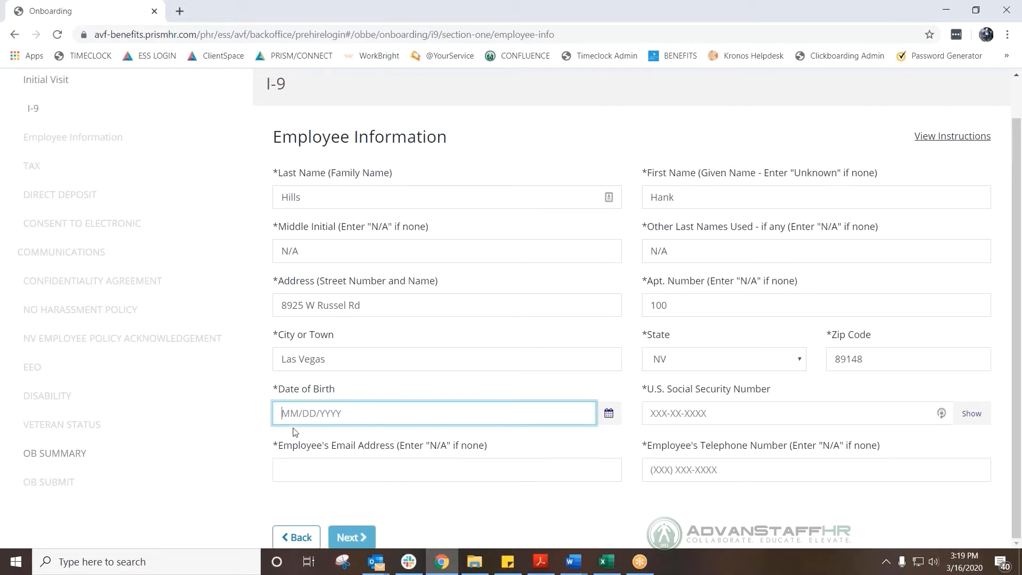
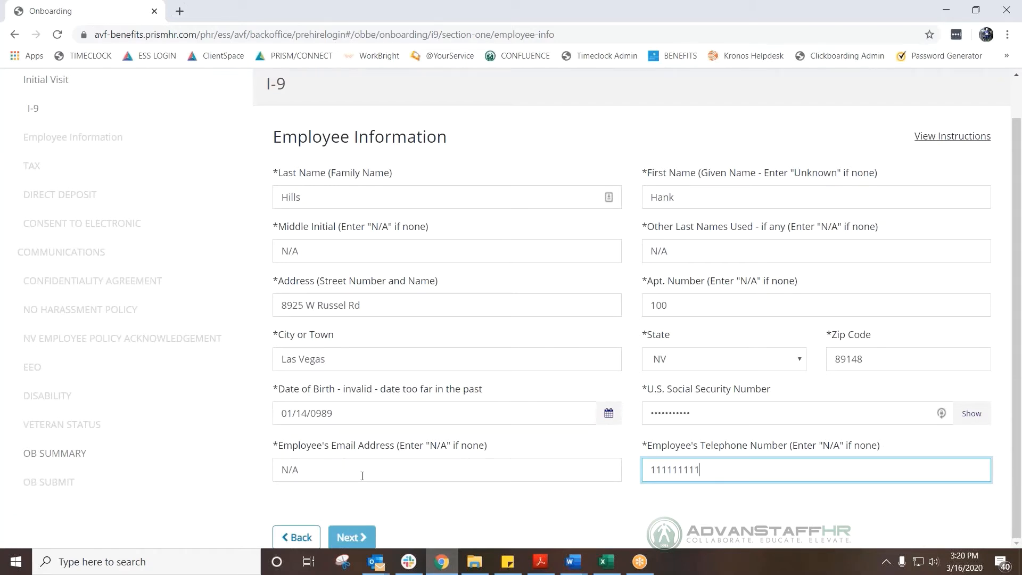
Enter the Social Security number and telephone number, and attempt to continue.
left_click(714, 414)
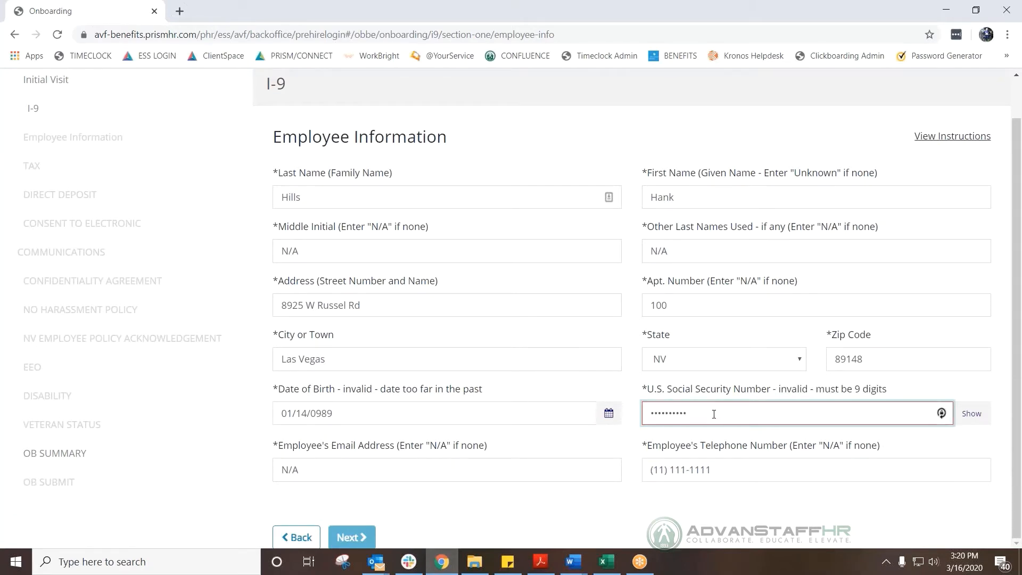
type("1")
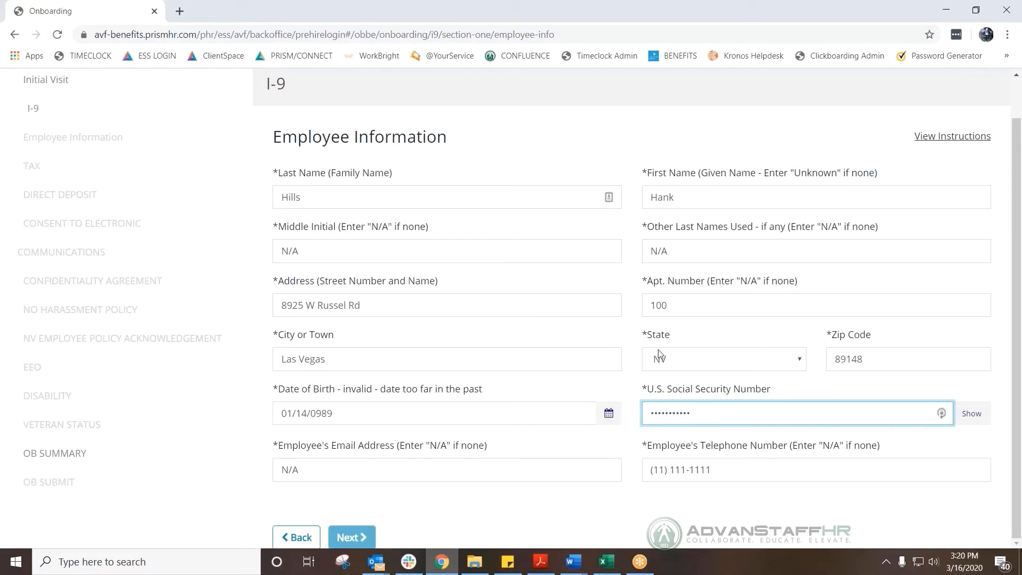
left_click(358, 534)
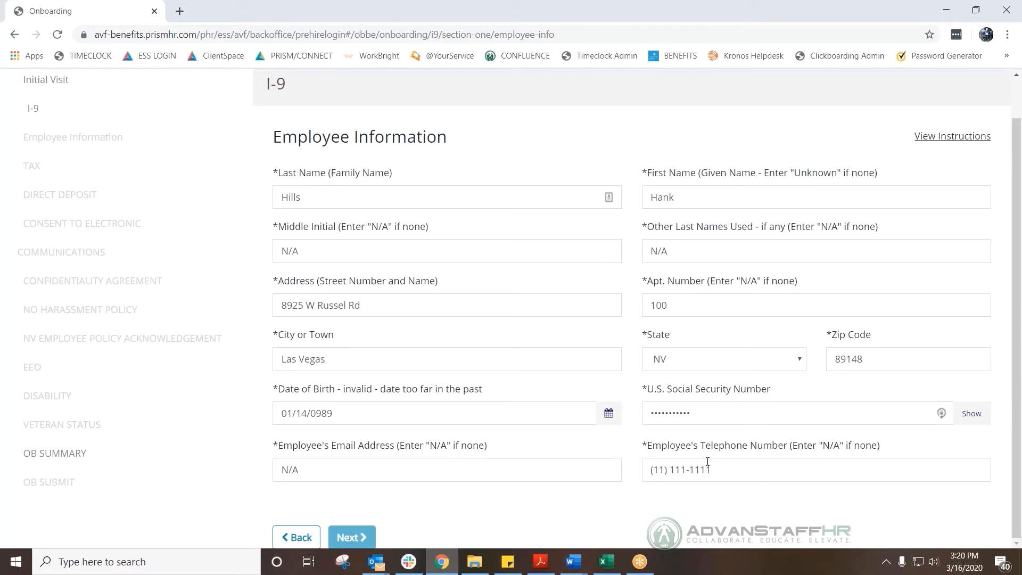
left_click(701, 414)
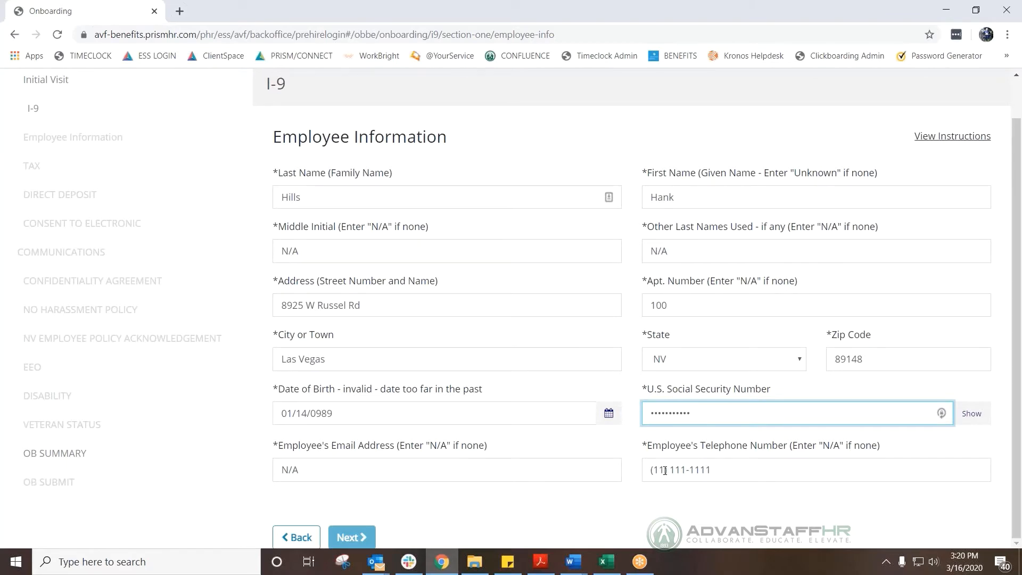
left_click(665, 471)
type("1111111111")
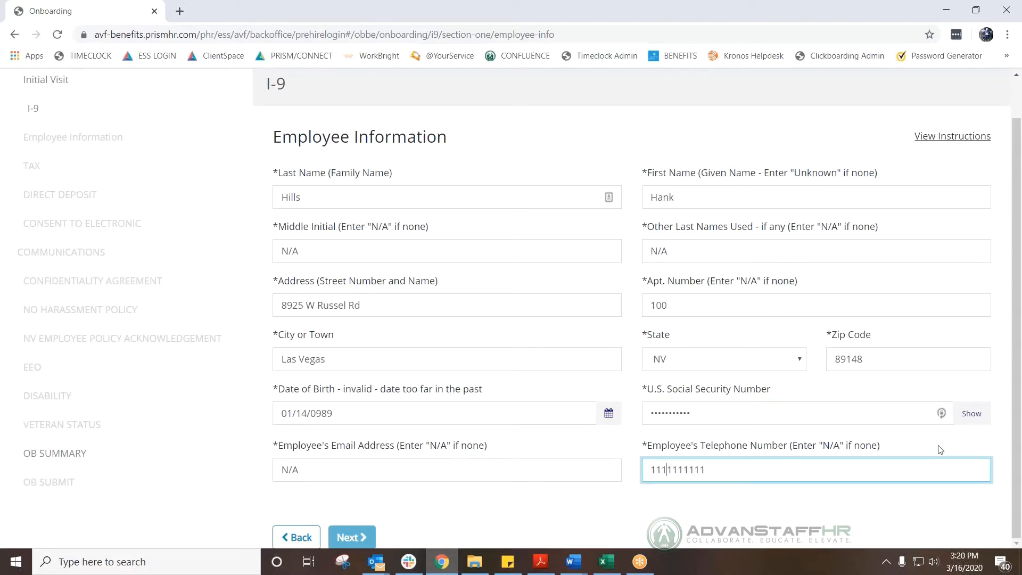
left_click(756, 413)
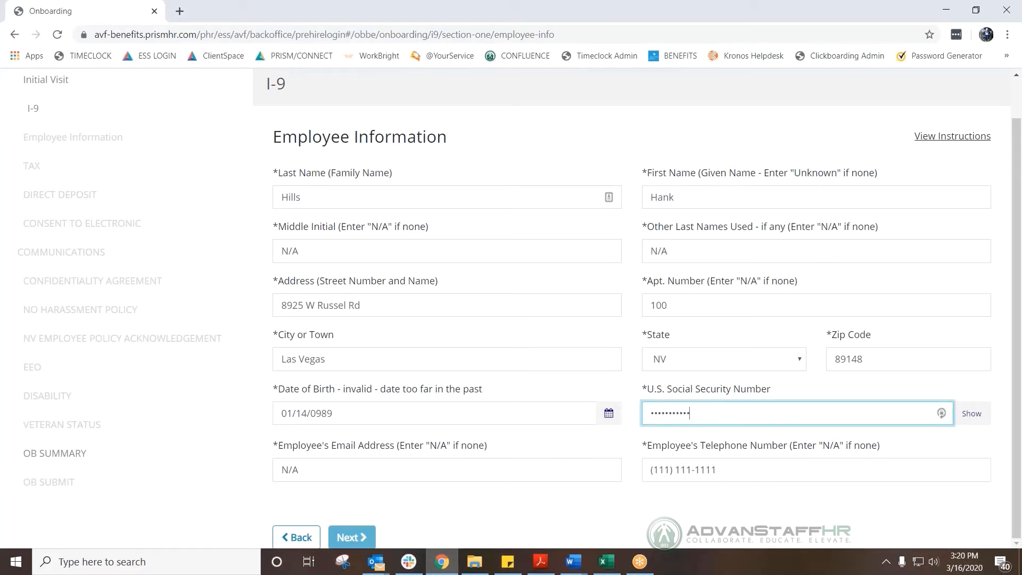
scroll(971, 360, "up", 1)
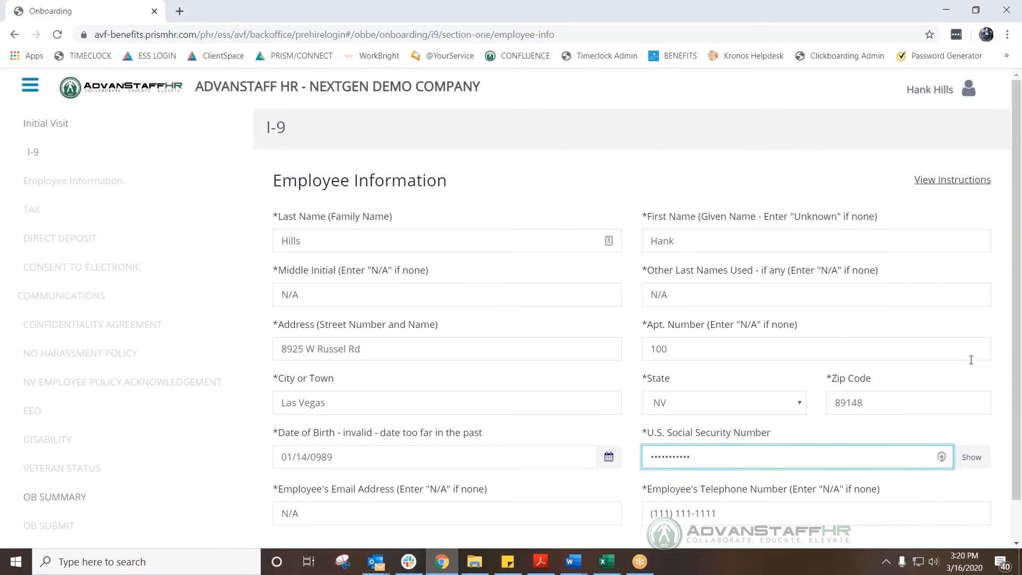
scroll(971, 360, "down", 1)
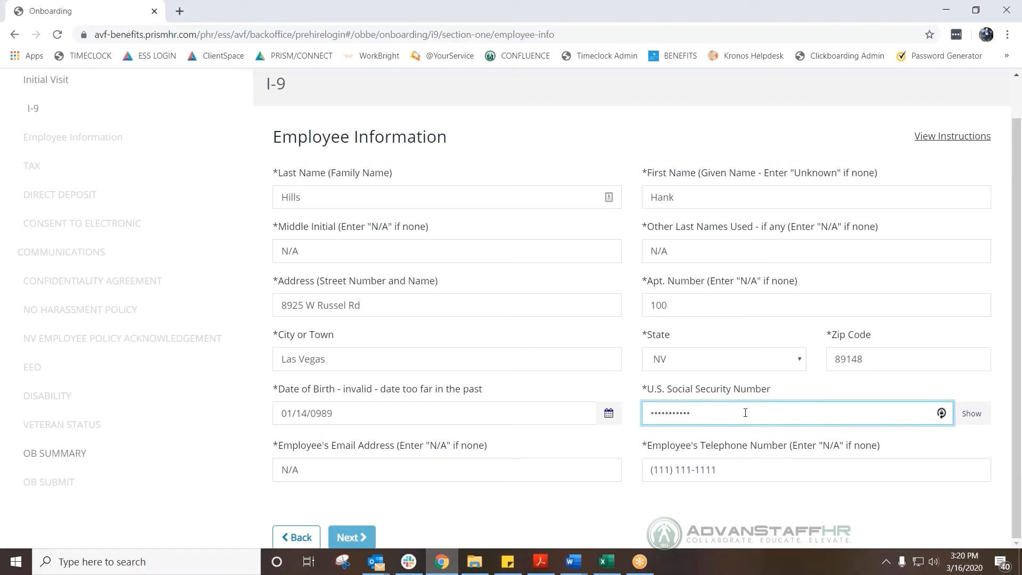
Replace the Social Security number with a retyped value.
key("ctrl+a")
type("••••••••••")
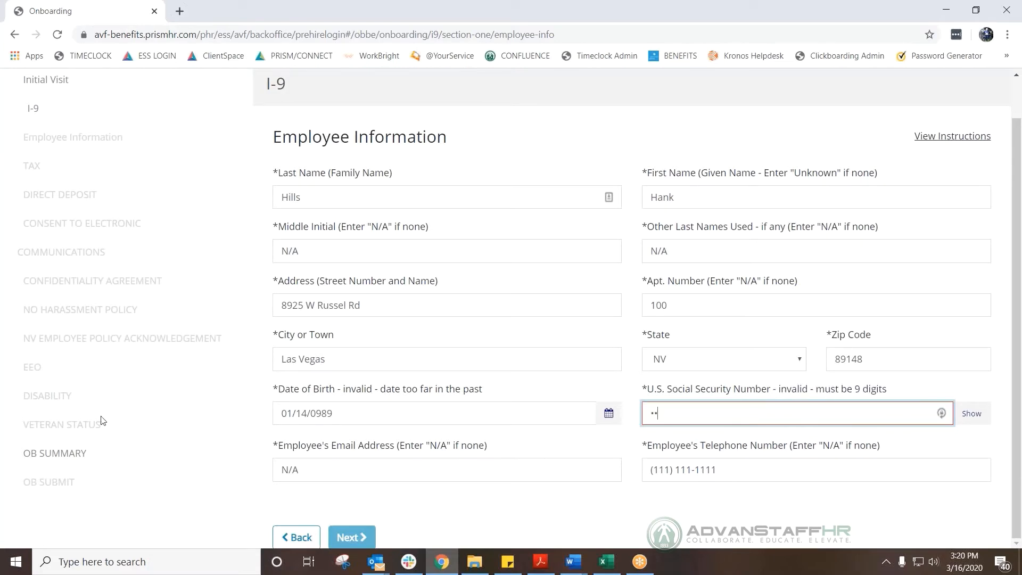
type("1")
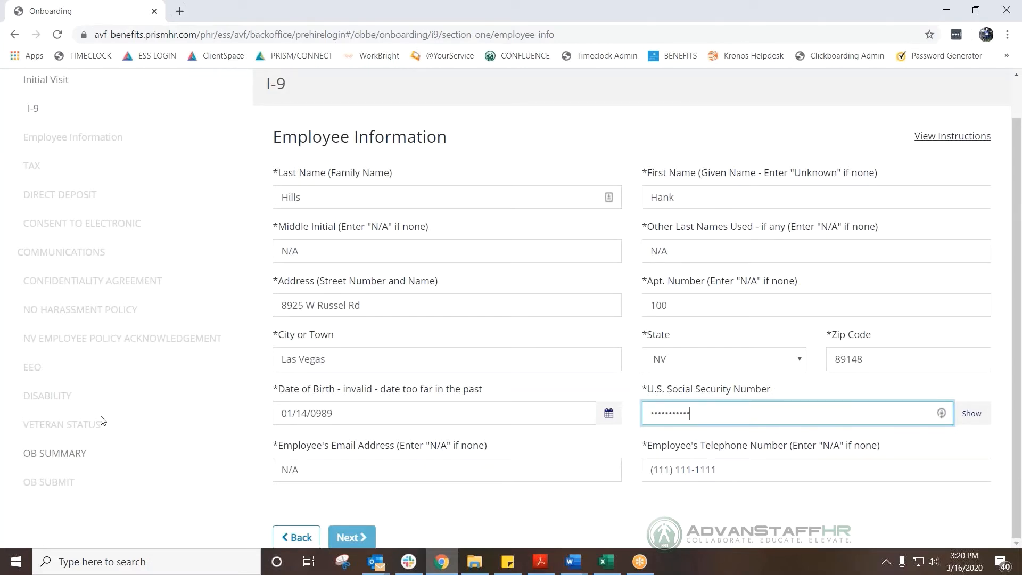
key("Tab")
key("shift+Tab")
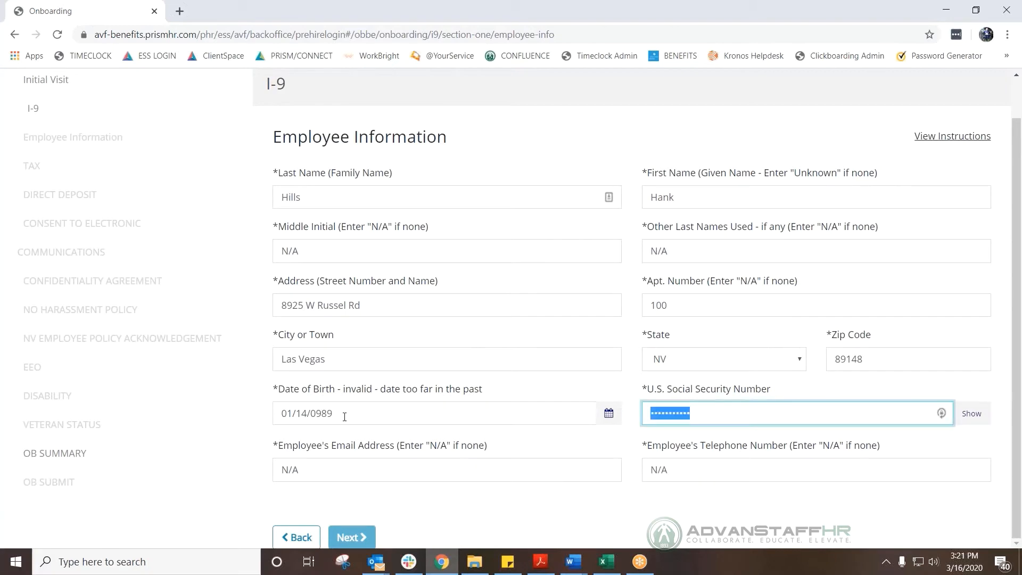
Correct the mistyped birth year and submit the Employee Information page.
left_click_drag(334, 413, 312, 413)
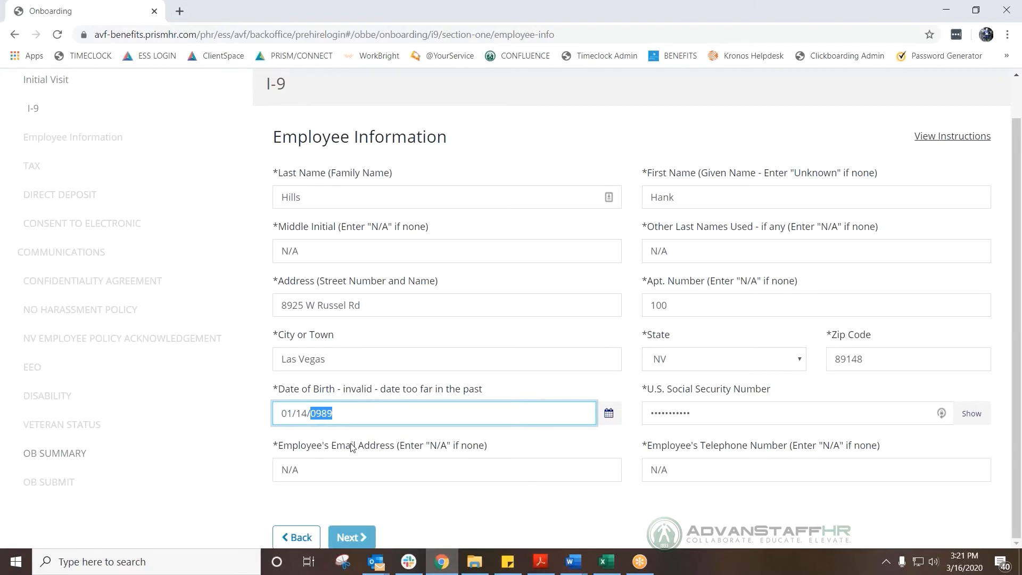
type("1")
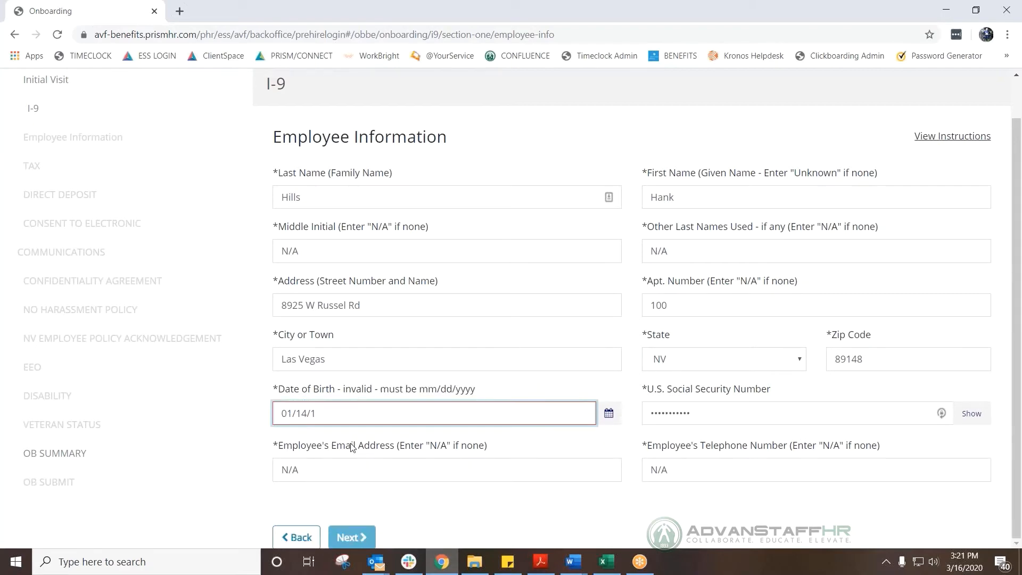
type("989")
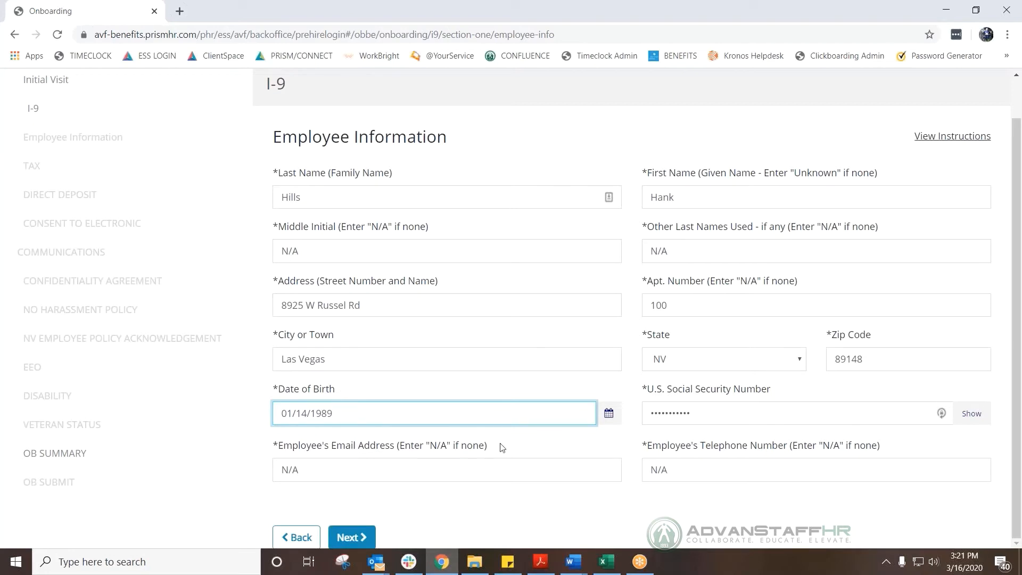
left_click(717, 416)
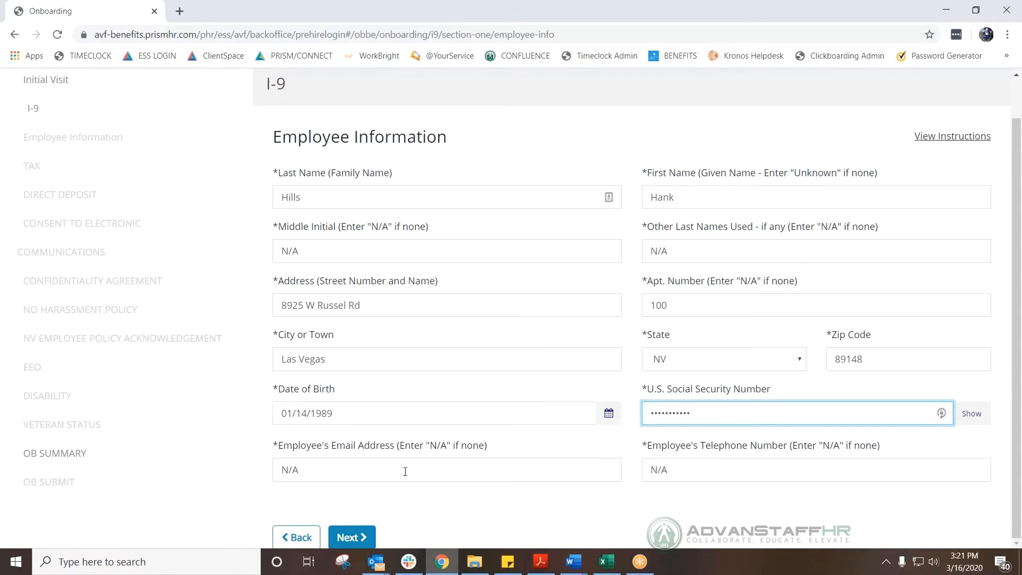
left_click(363, 526)
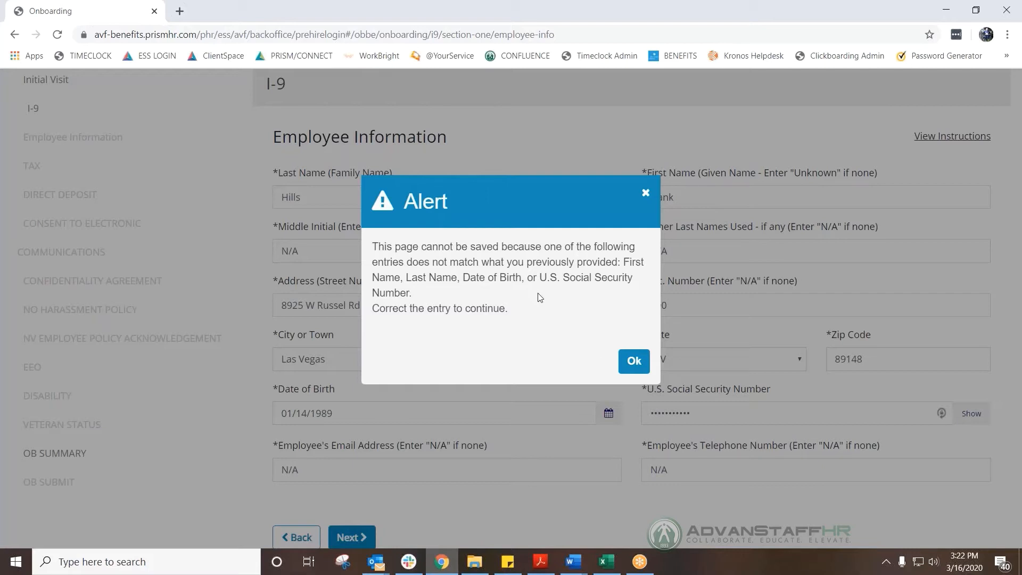
Dismiss the mismatch alert, re-enter the SSN, and submit the Employee Information page.
left_click(634, 360)
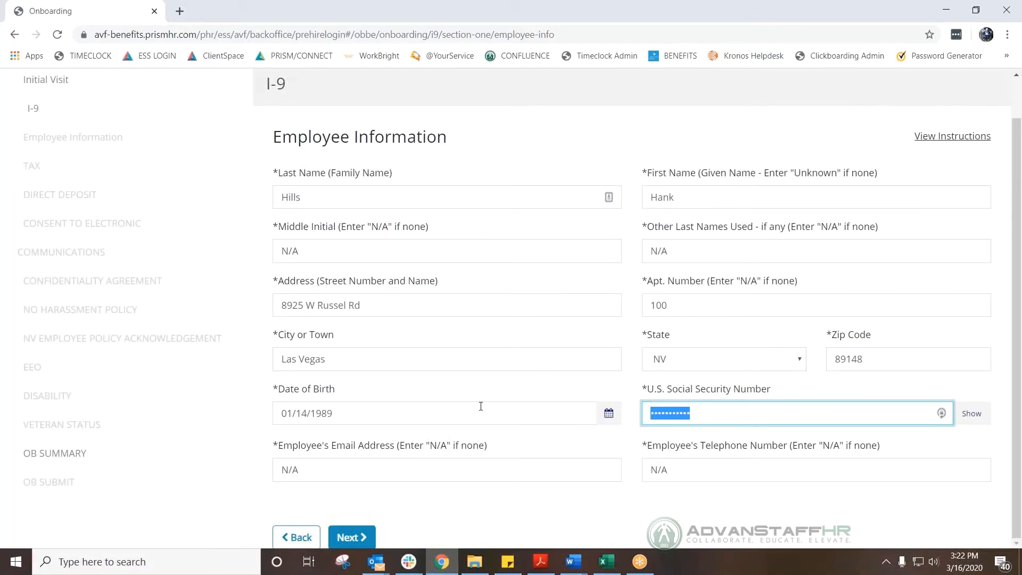
type("••••••••")
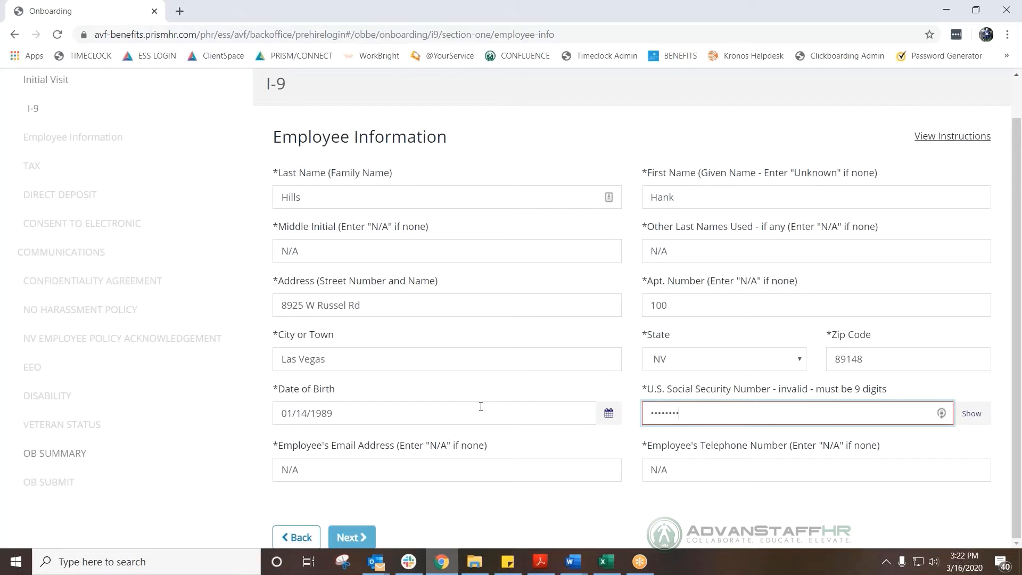
type("•")
key("Tab")
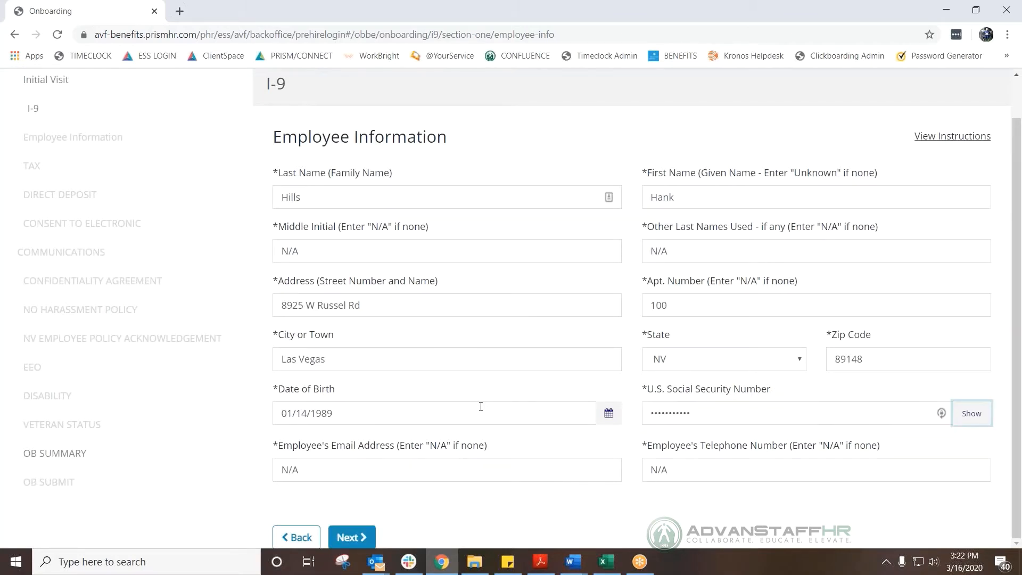
left_click(360, 539)
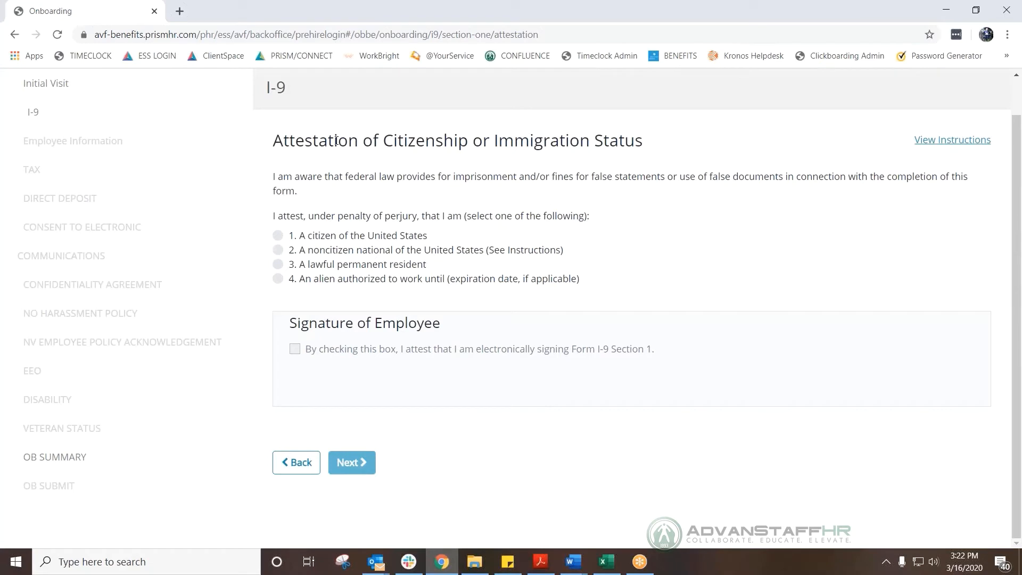
Choose 'A citizen of the United States', tick the Section 1 e-signature box, and continue.
left_click(279, 237)
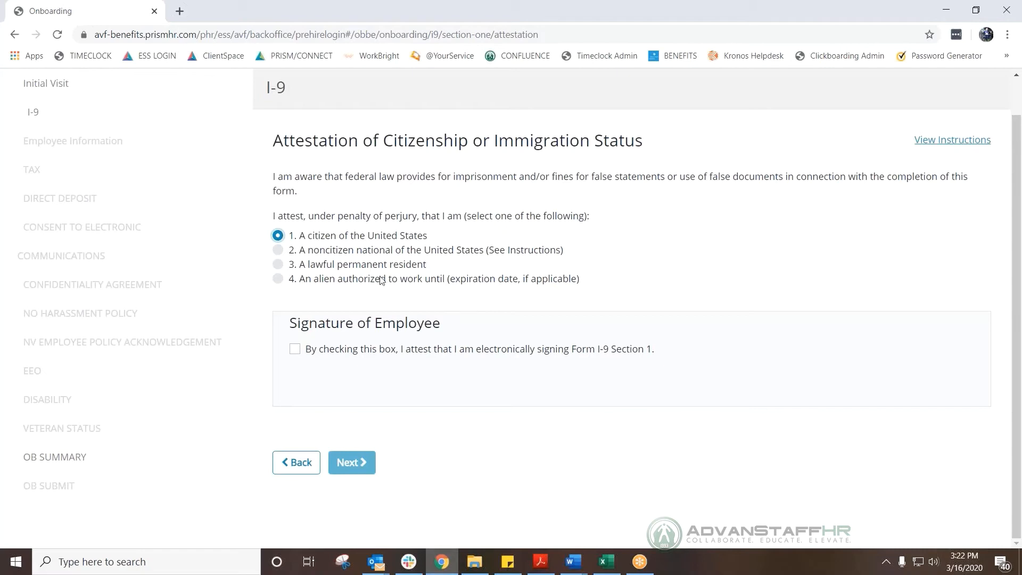
left_click(279, 252)
left_click(278, 266)
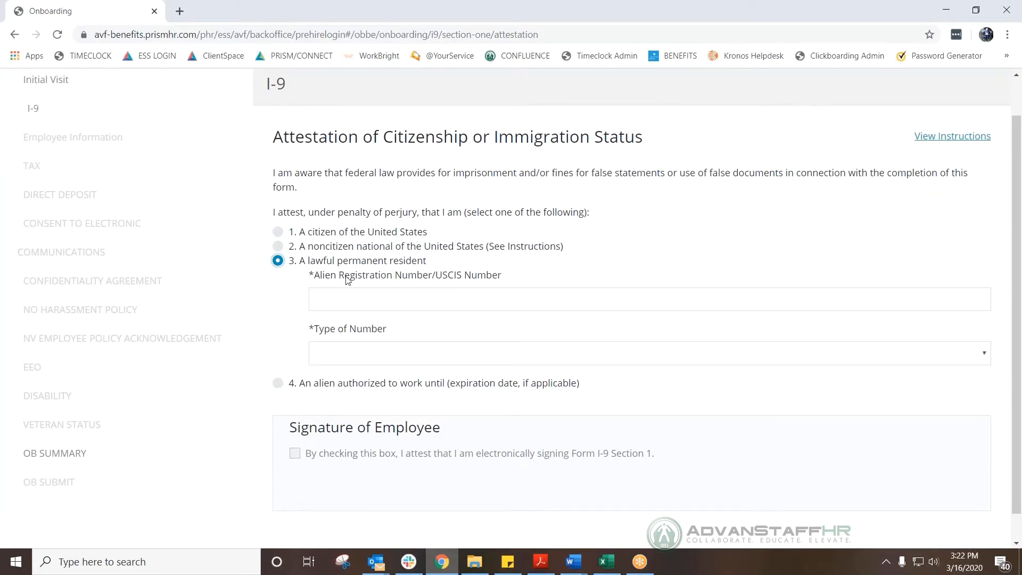
scroll(283, 357, "down", 1)
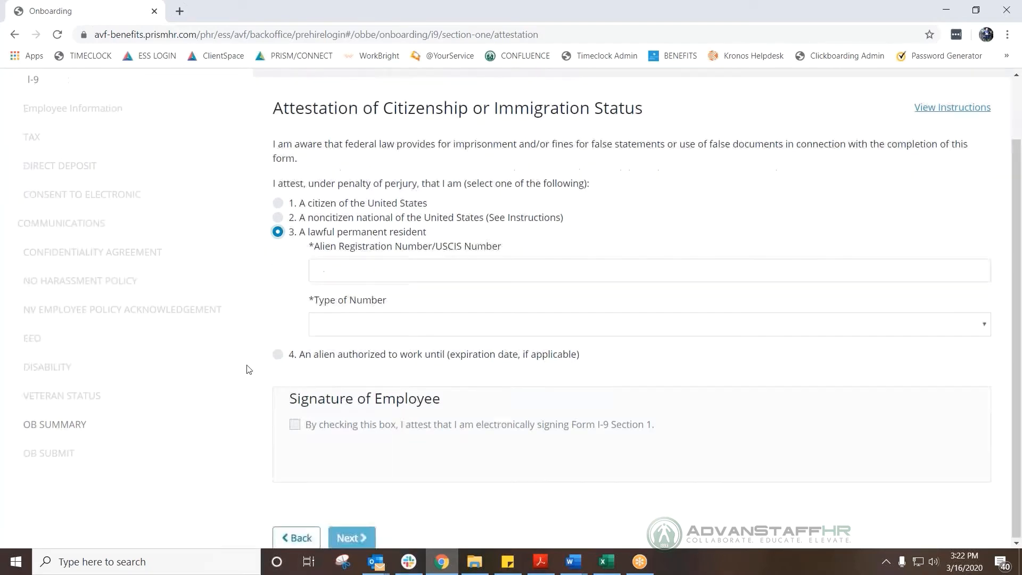
left_click(278, 355)
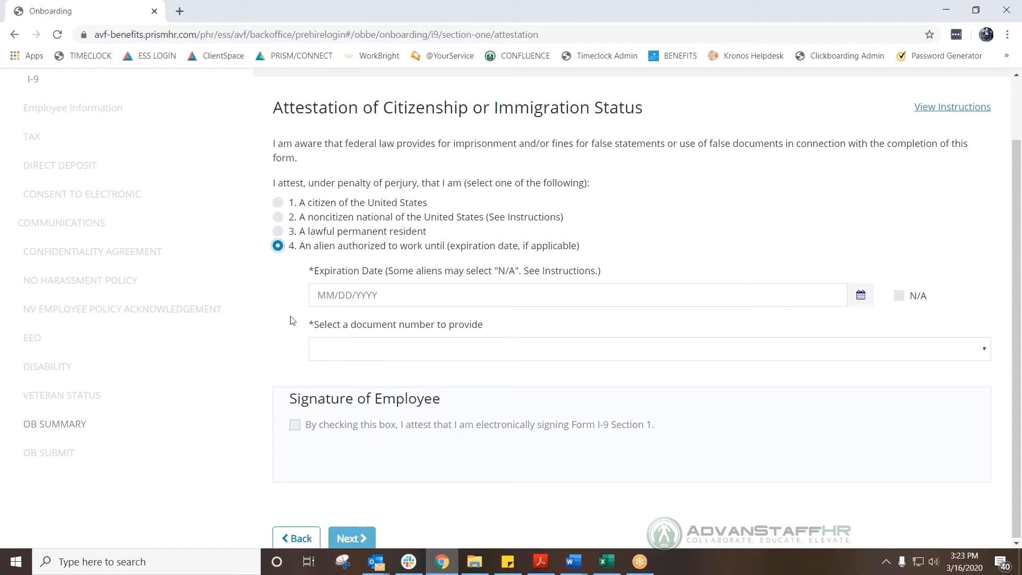
left_click(278, 203)
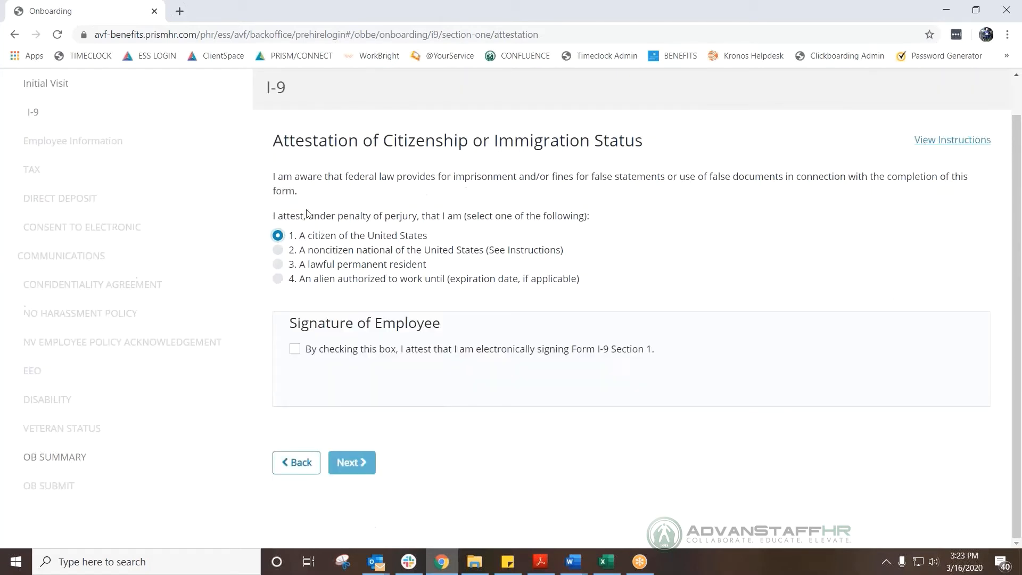
left_click(295, 349)
left_click(353, 464)
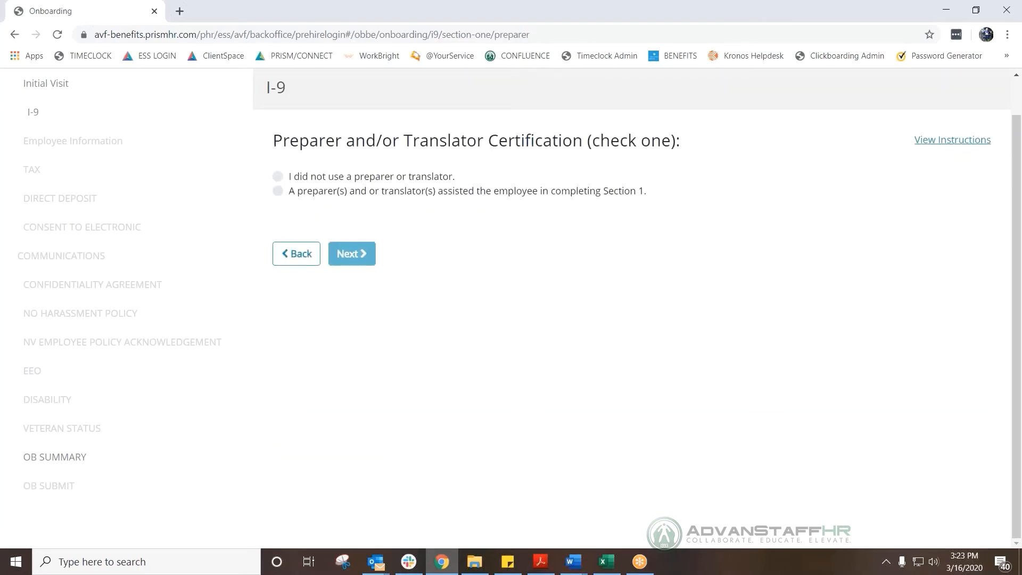
Select 'I did not use a preparer or translator.' and continue to the review.
left_click(279, 179)
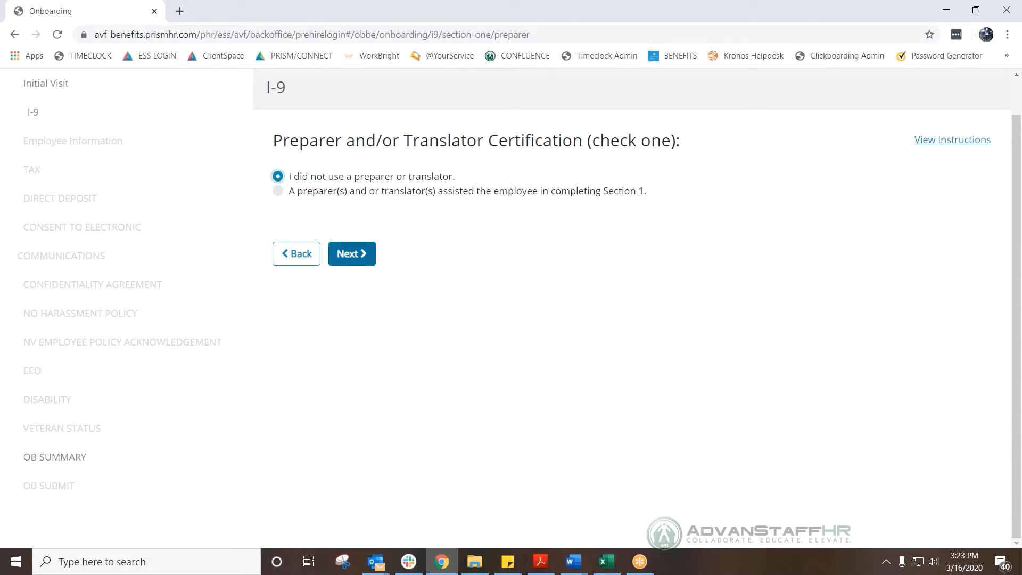
left_click(352, 261)
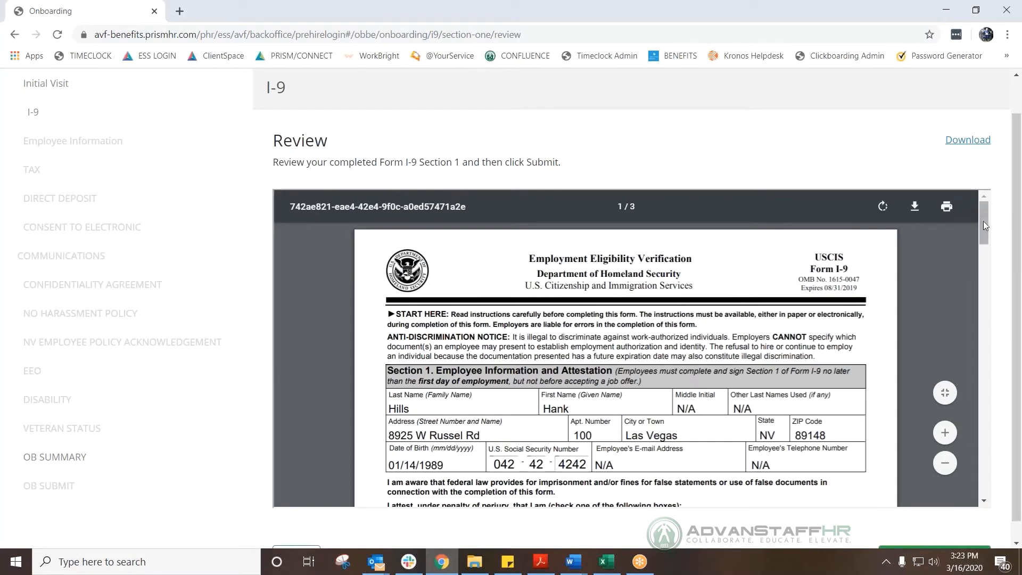
Scroll through the I-9 PDF preview, then Submit And Continue and confirm with Yes.
left_click_drag(983, 221, 983, 236)
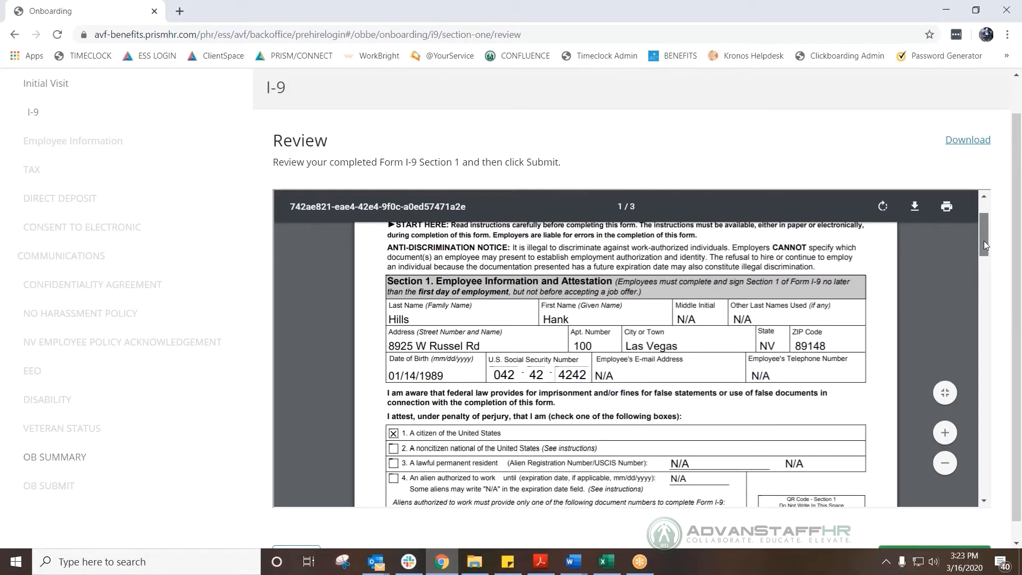
left_click_drag(984, 241, 992, 262)
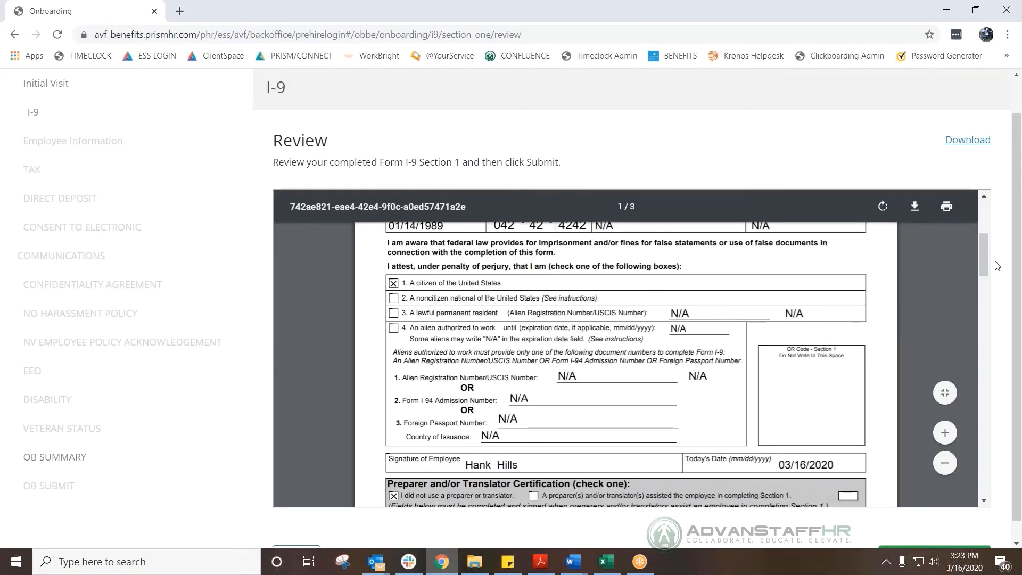
scroll(989, 263, "down", 3)
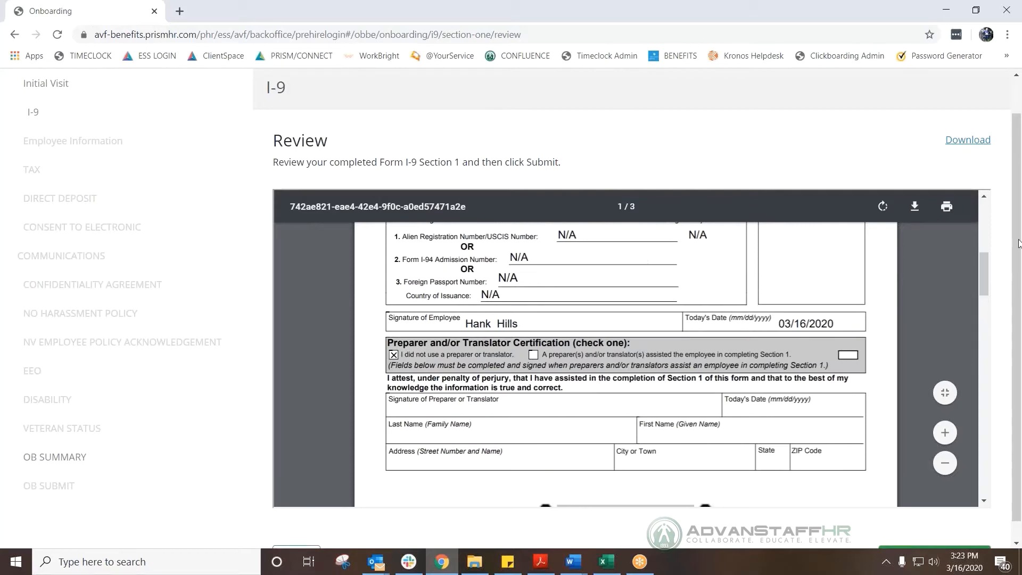
scroll(1015, 308, "down", 1)
scroll(964, 334, "down", 5)
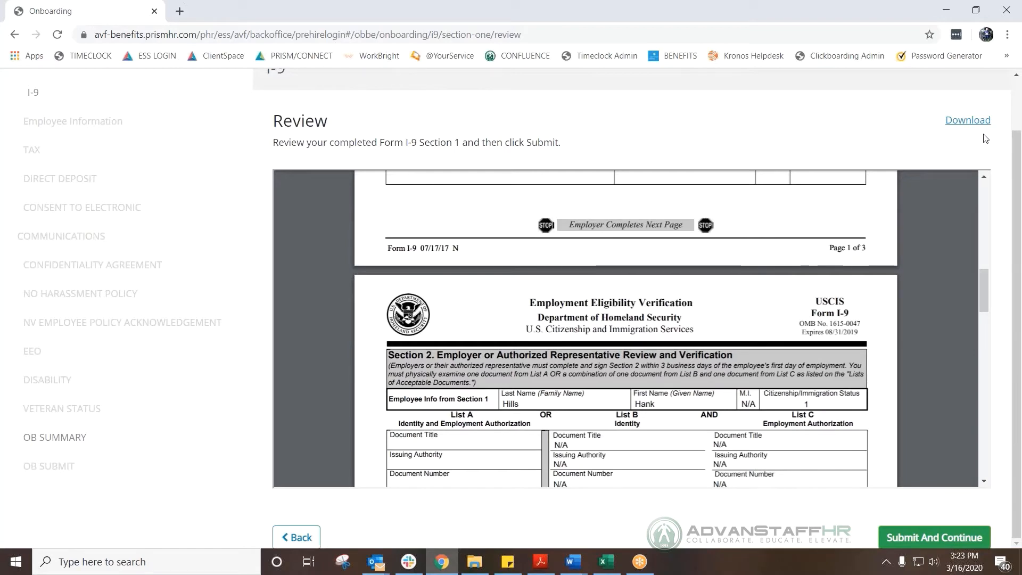
left_click(935, 537)
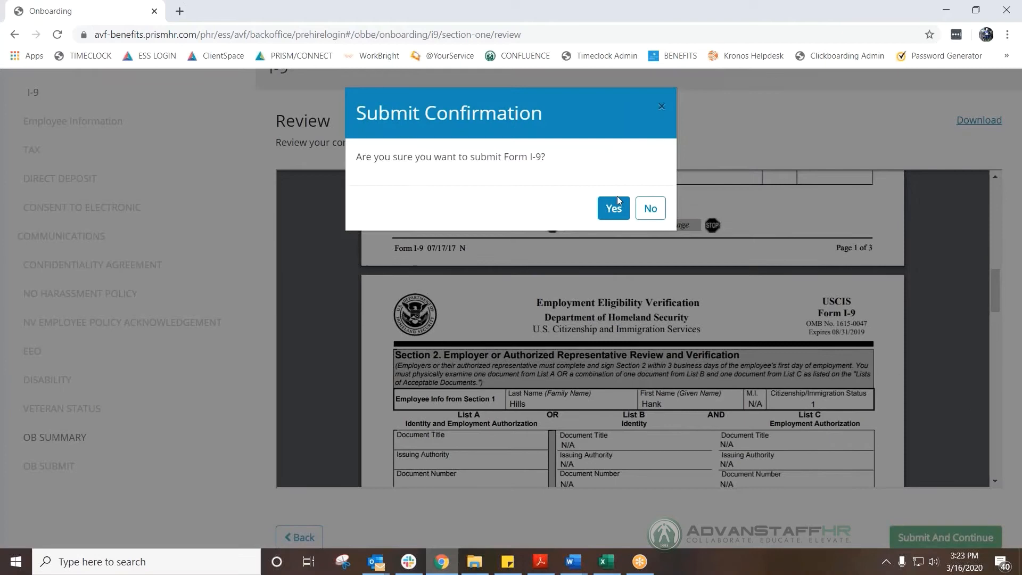
left_click(607, 211)
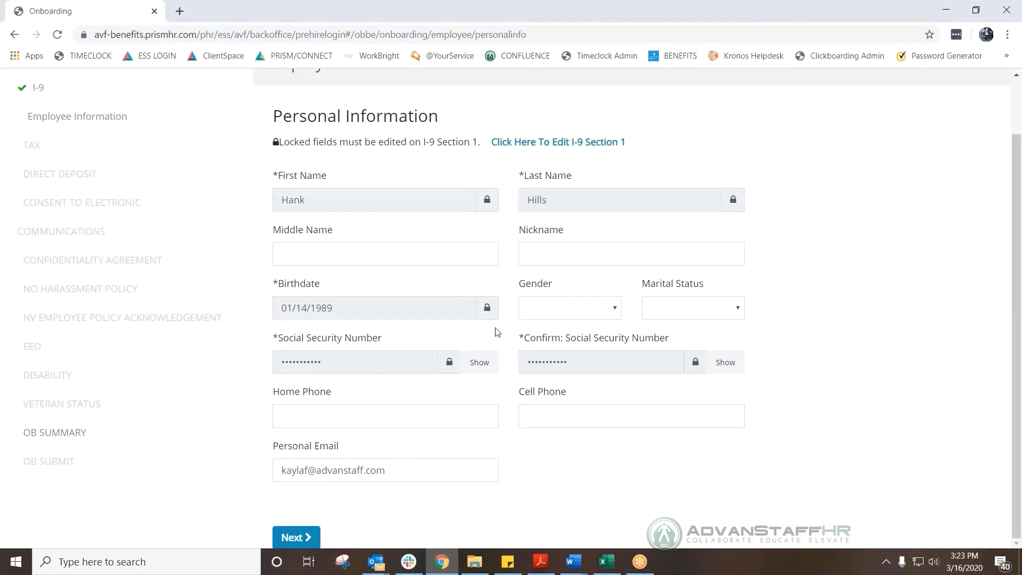
Review the filled Personal Information fields and go on to the Resident Address page.
scroll(495, 333, "up", 1)
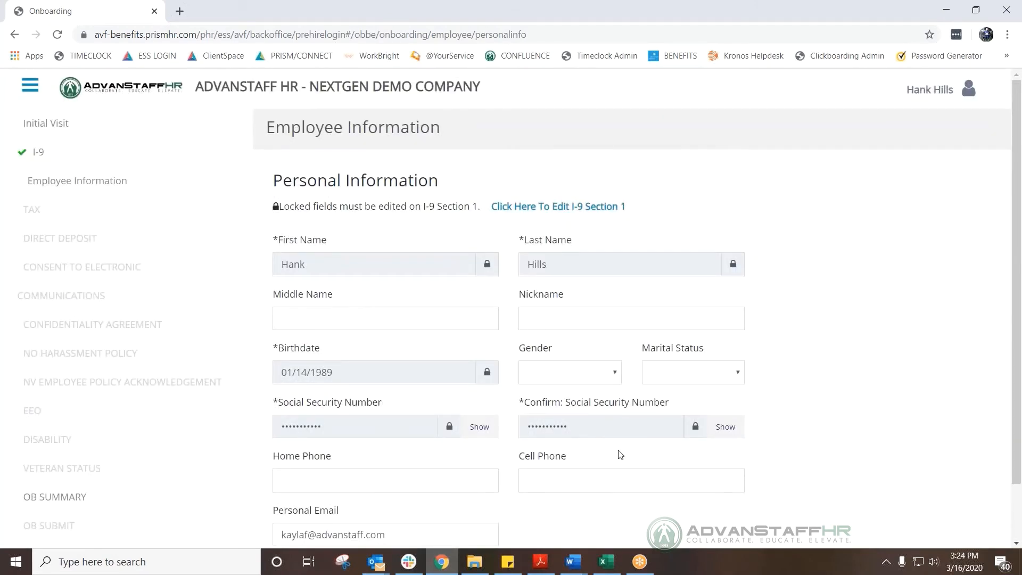
scroll(787, 394, "down", 1)
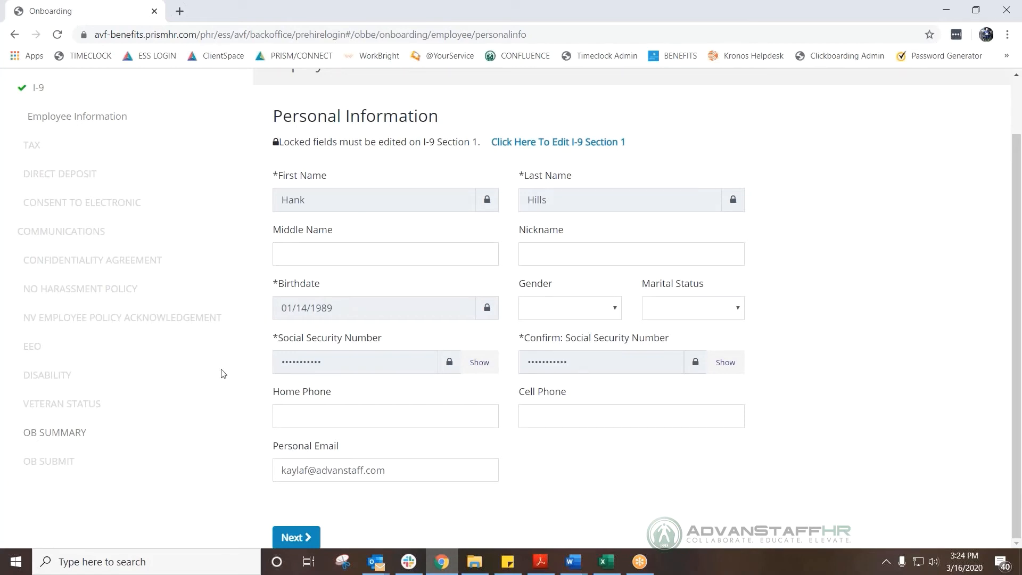
left_click(312, 538)
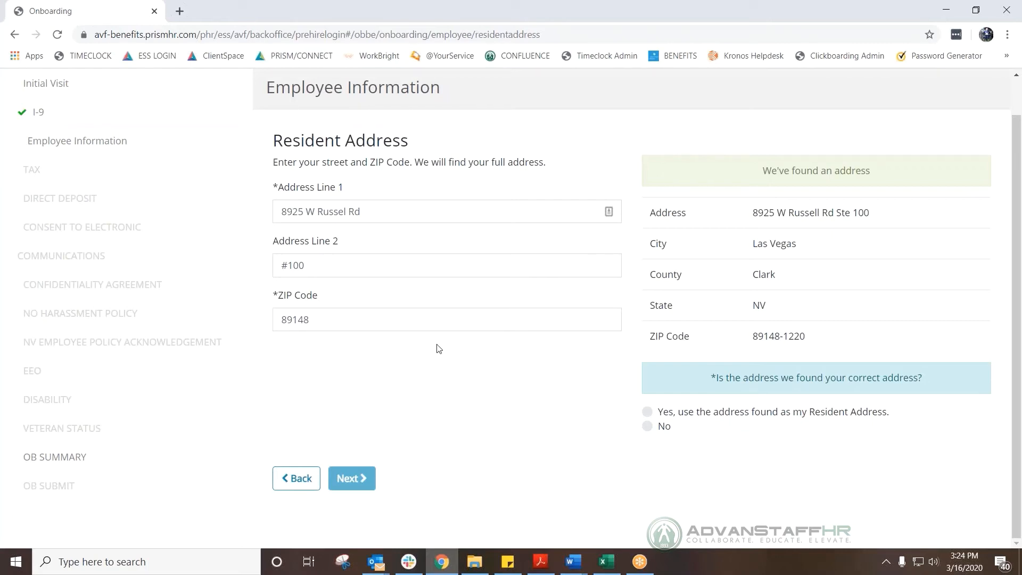
Reject the suggested Las Vegas address match, edit the resident address fields directly, and continue.
left_click_drag(662, 426, 653, 426)
left_click(654, 427)
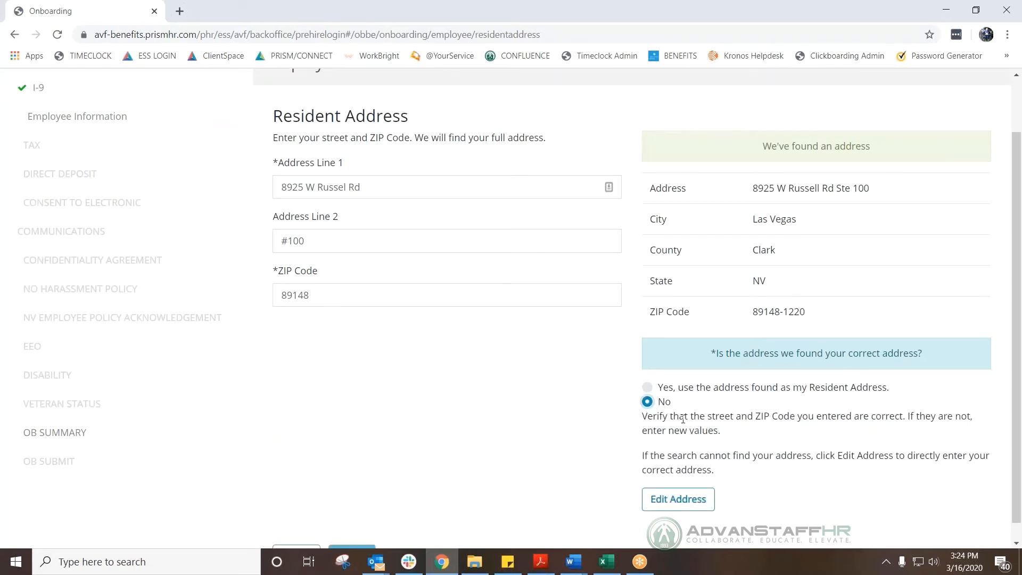
scroll(981, 333, "down", 1)
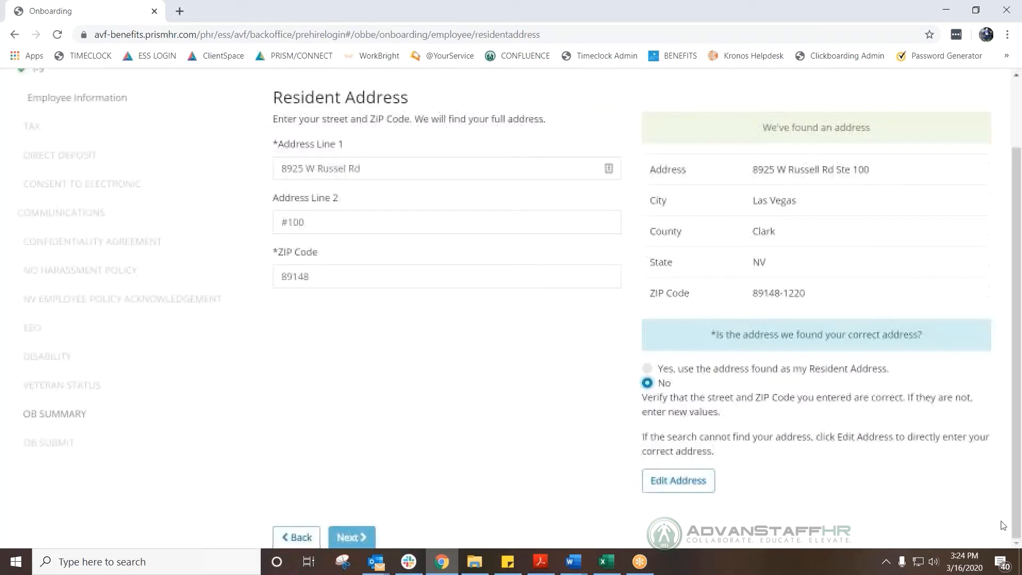
left_click(712, 494)
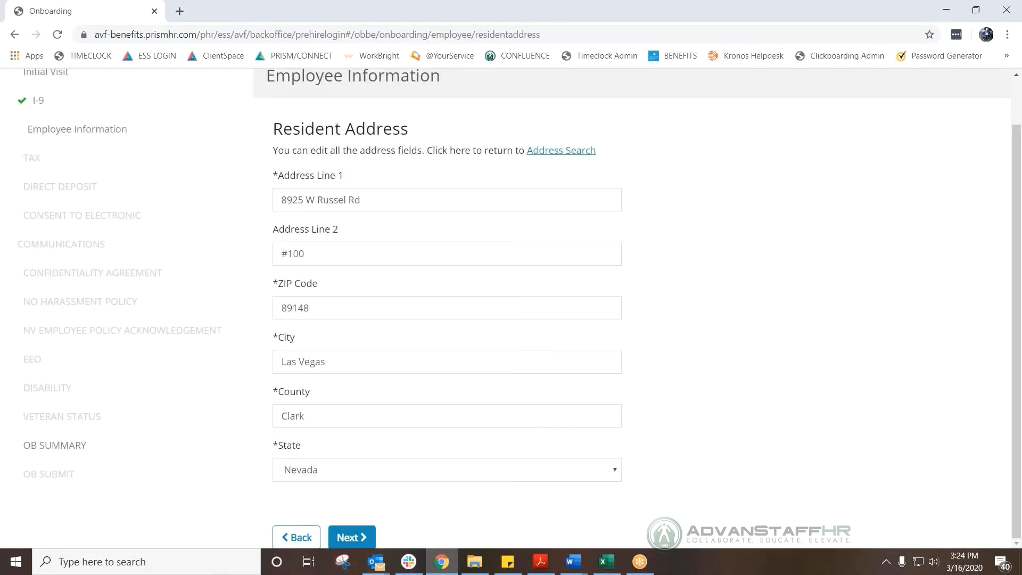
left_click(356, 537)
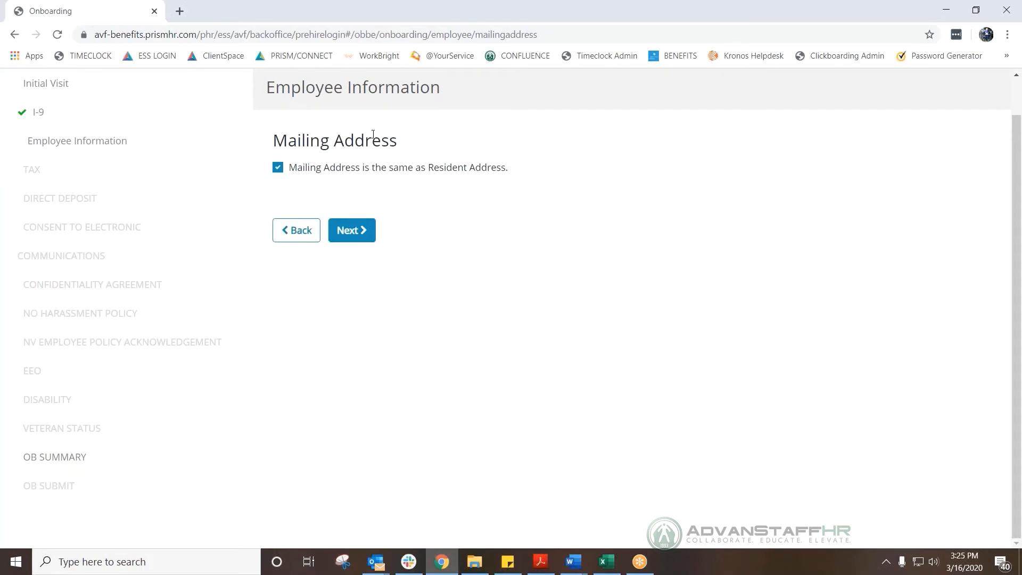
Keep the mailing address the same as the resident address and continue.
left_click(278, 169)
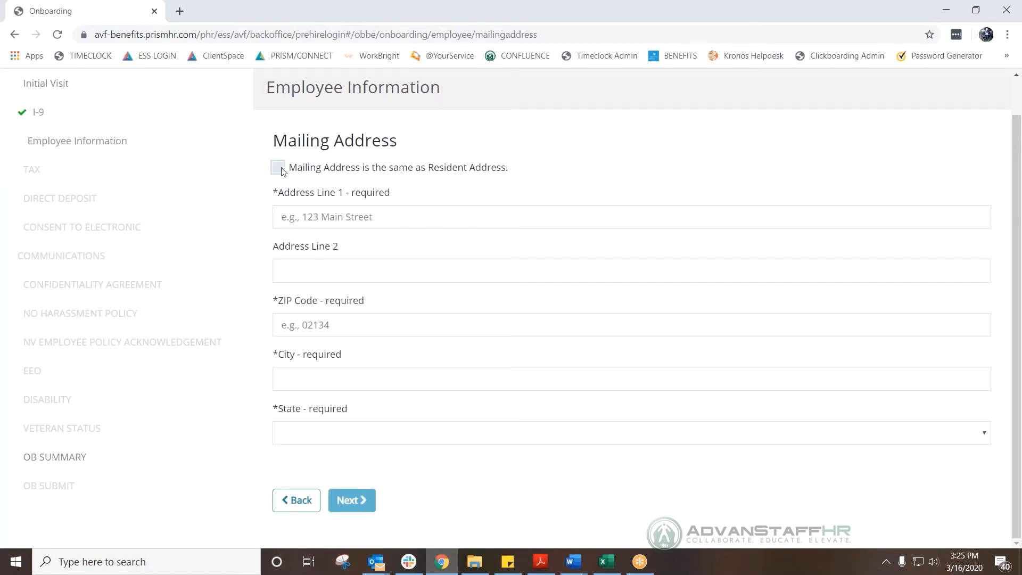
left_click(279, 168)
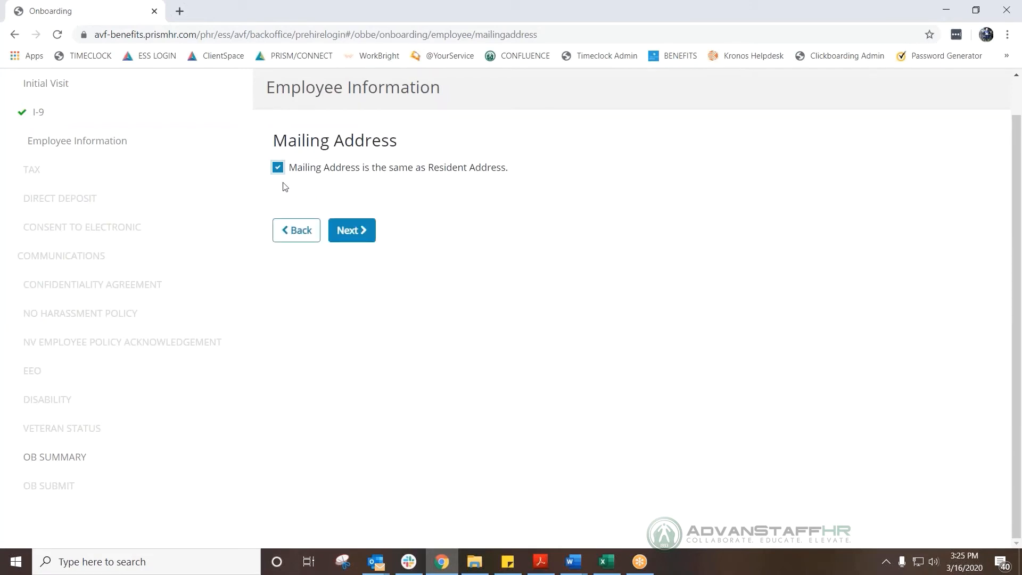
left_click(352, 229)
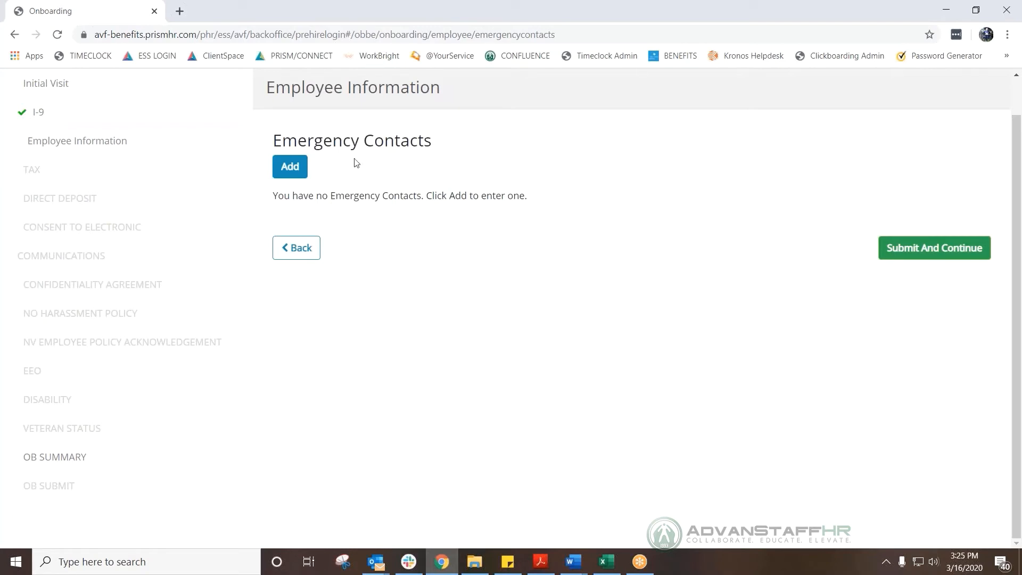
Add emergency contact 'Mom' of type Phone with a phone number and relationship 'Mom', then submit the form.
left_click(293, 170)
left_click(316, 237)
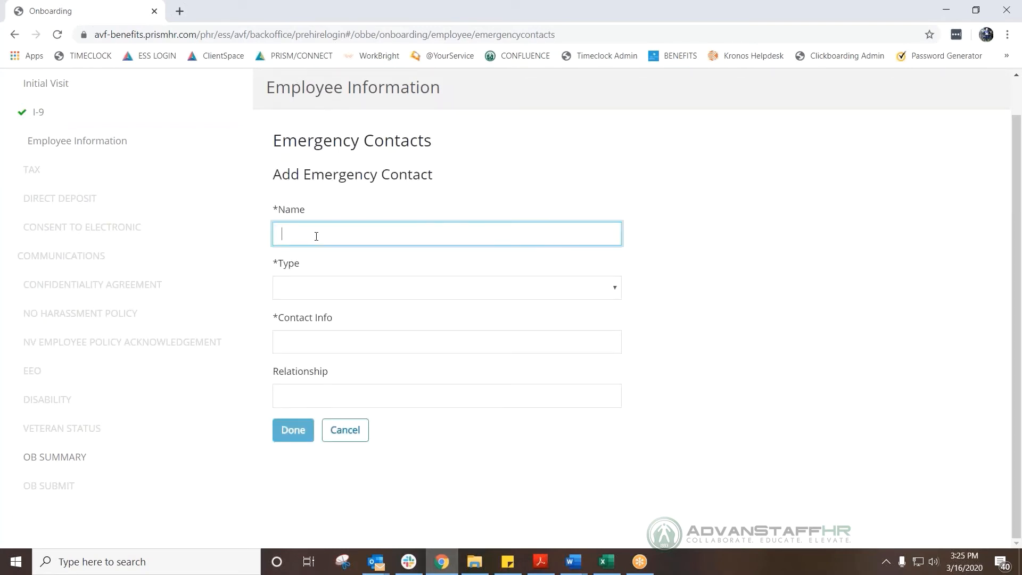
type("Mom")
key("Tab")
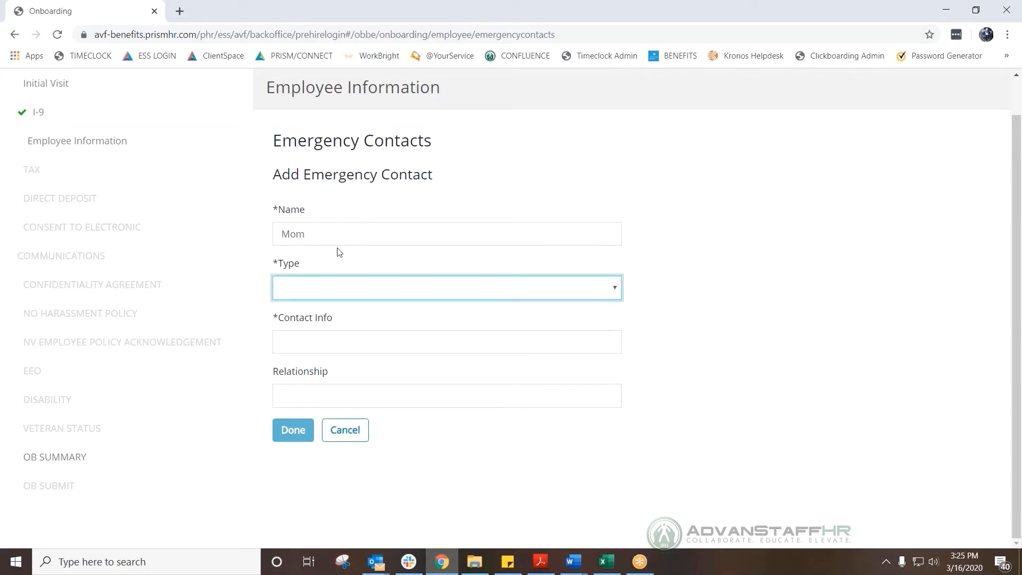
left_click(347, 286)
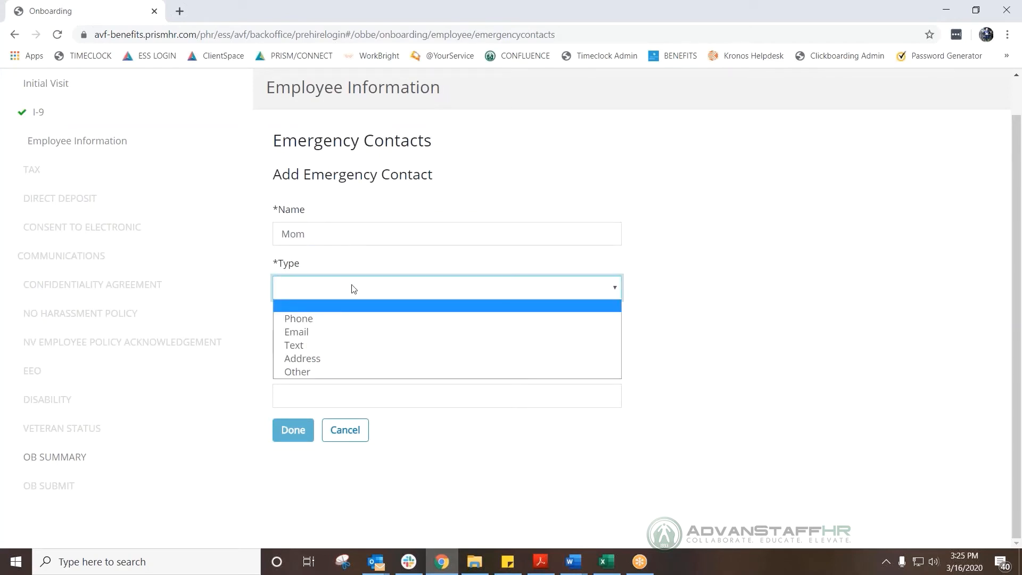
left_click(335, 319)
left_click(314, 339)
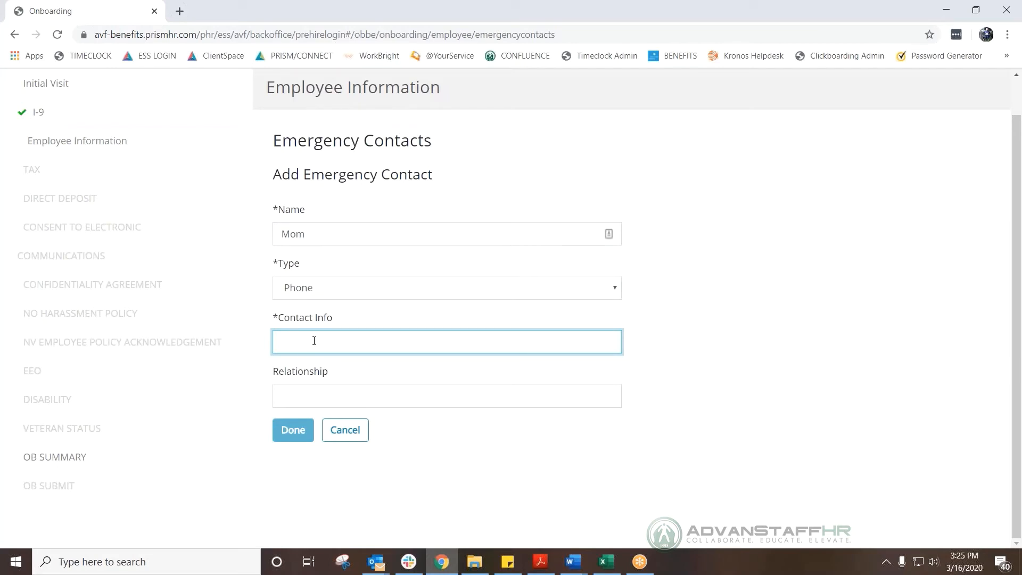
type("666) 666")
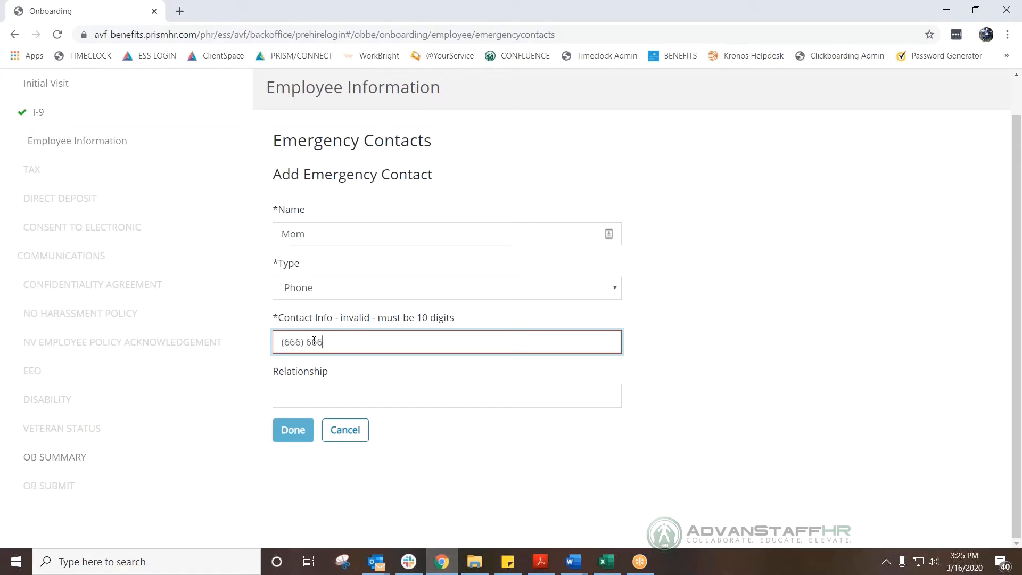
type("-6666")
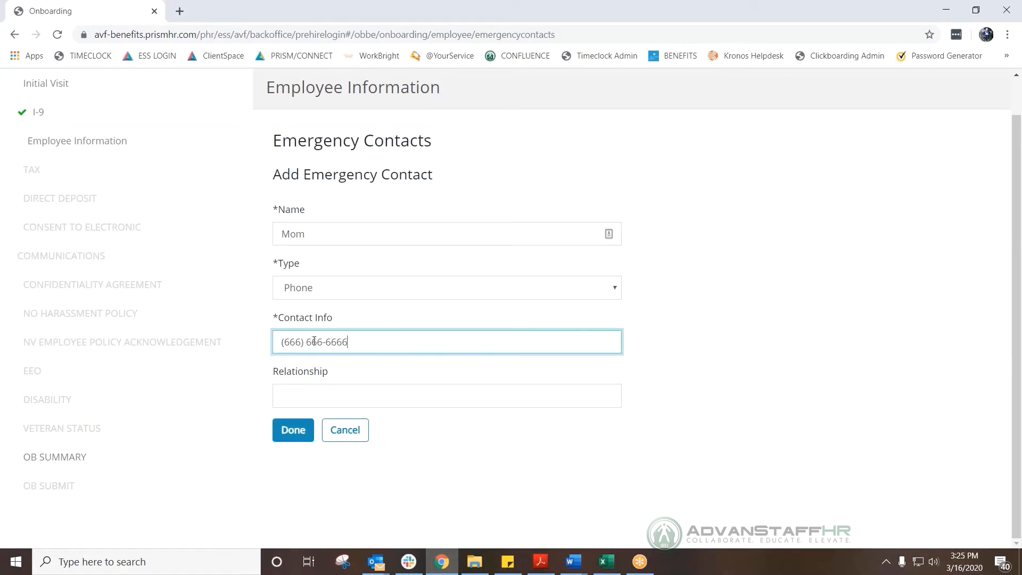
key("Tab")
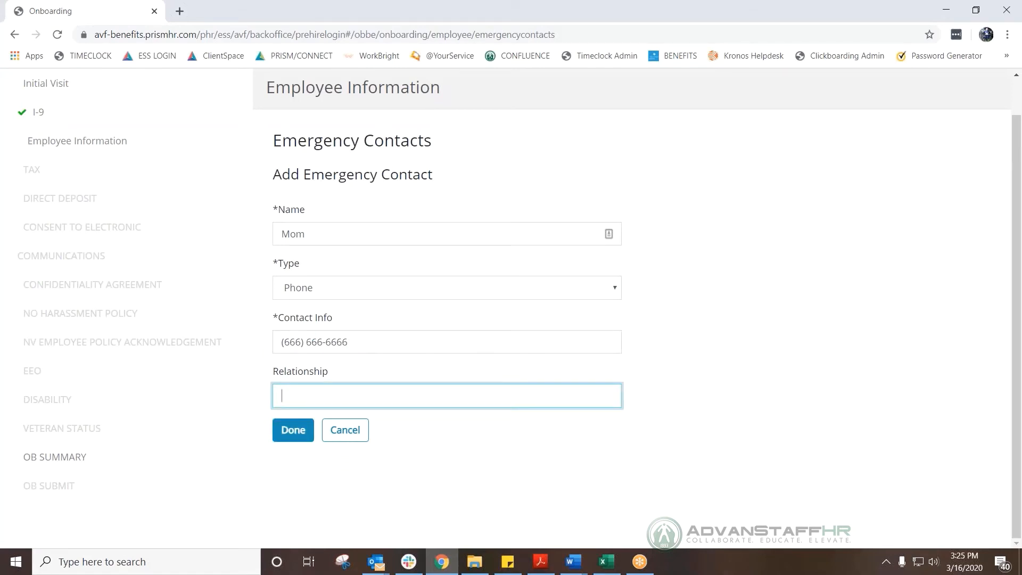
type("Mom")
left_click(293, 430)
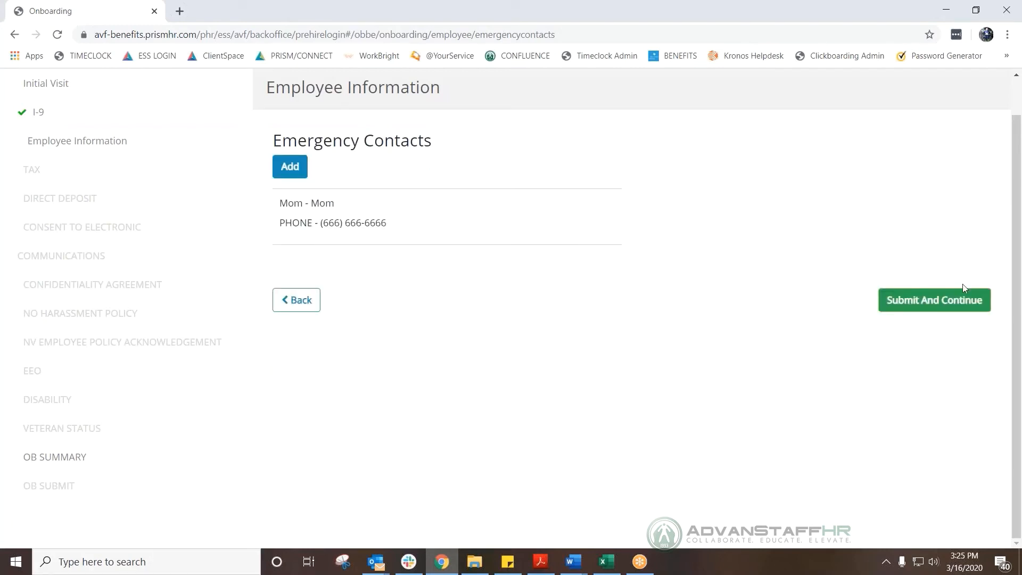
left_click(954, 301)
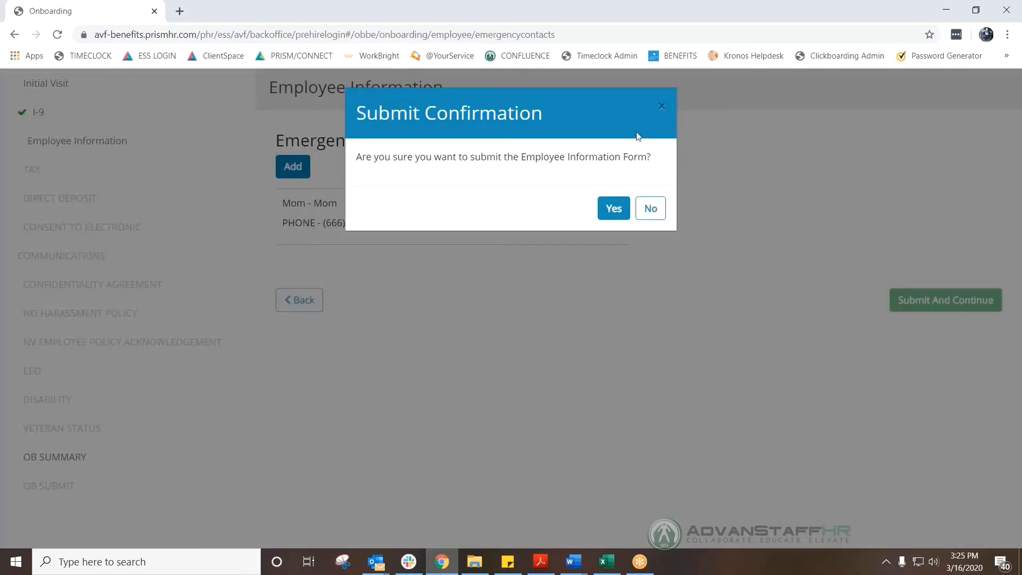
Confirm the Employee Information submission and start the tax withholding assistant.
left_click(614, 208)
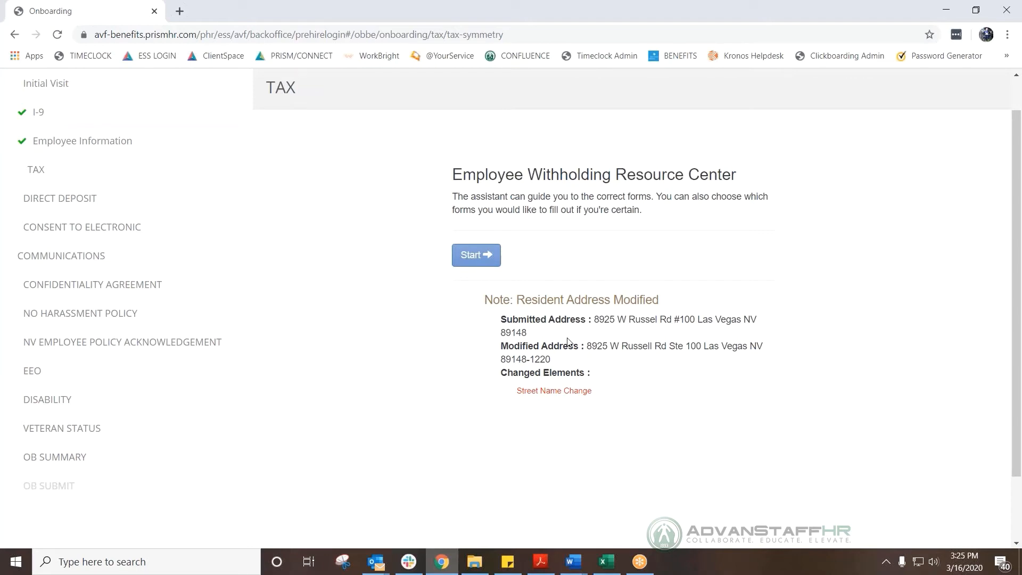
left_click(495, 258)
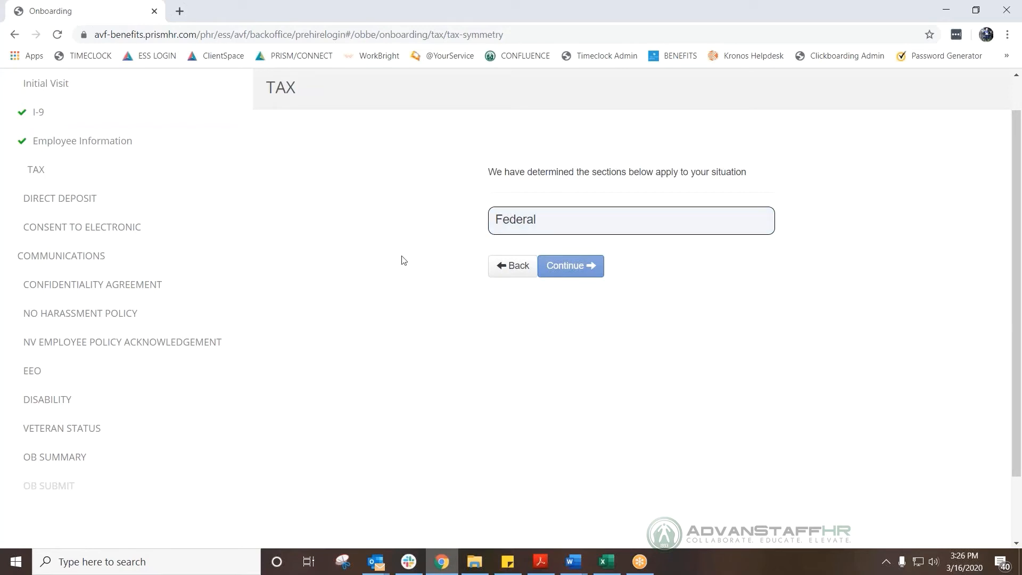
Continue the Federal tax survey in English and start the W-4 form.
left_click(586, 265)
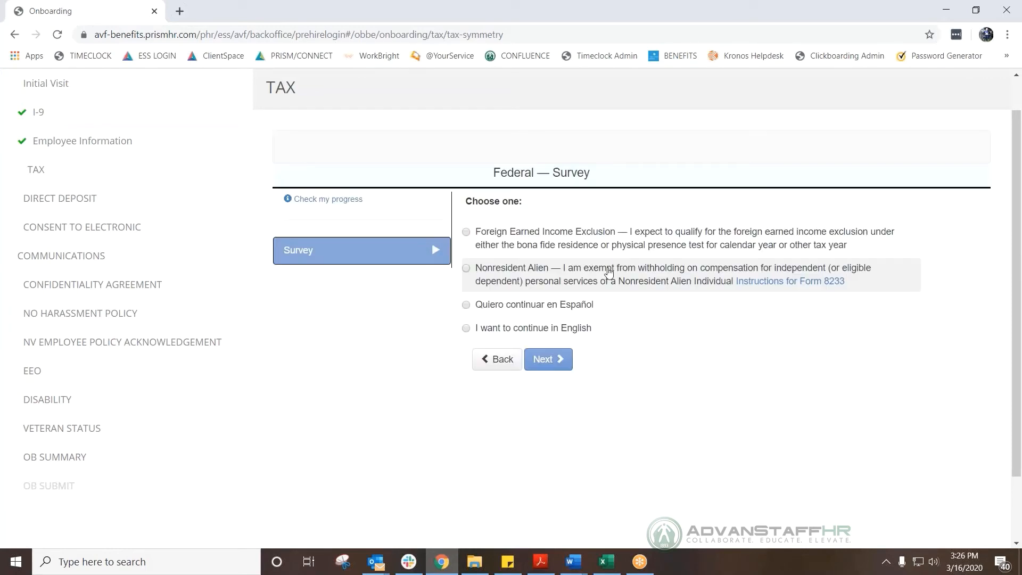
left_click(485, 329)
left_click(544, 359)
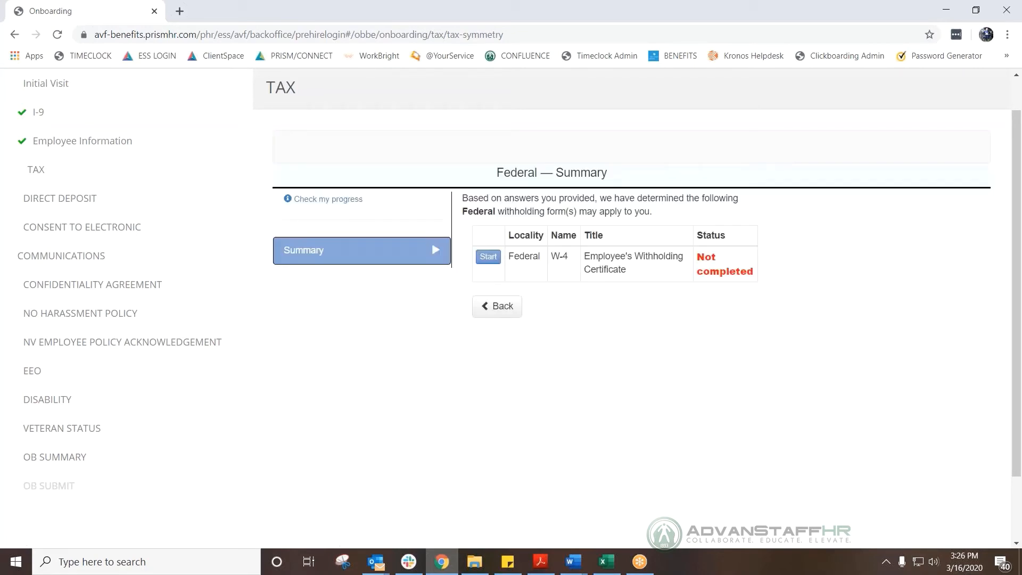
left_click(488, 257)
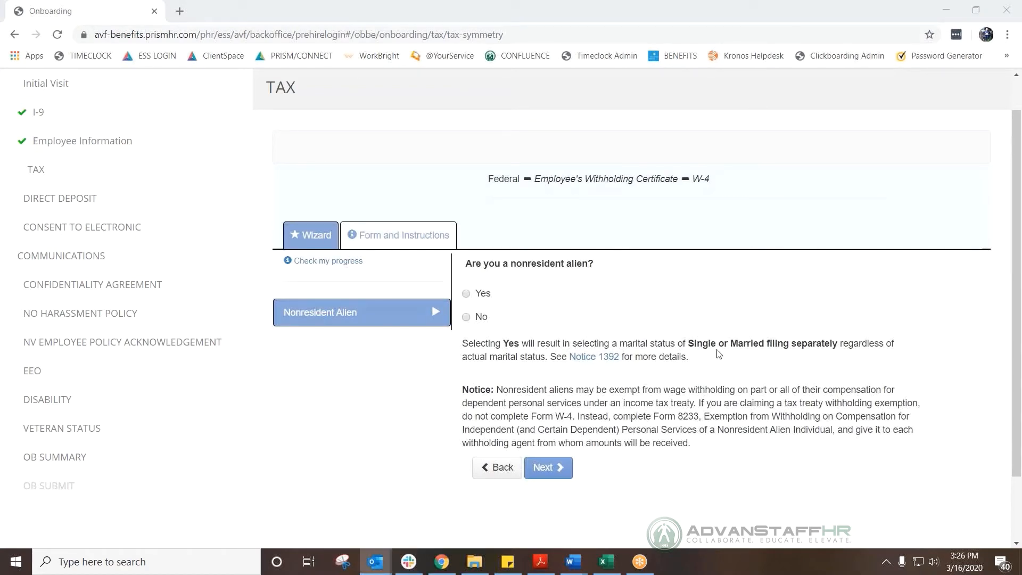
Answer No to nonresident alien, choose Single or Married filing separately, and file instead of claiming exemption.
left_click(466, 317)
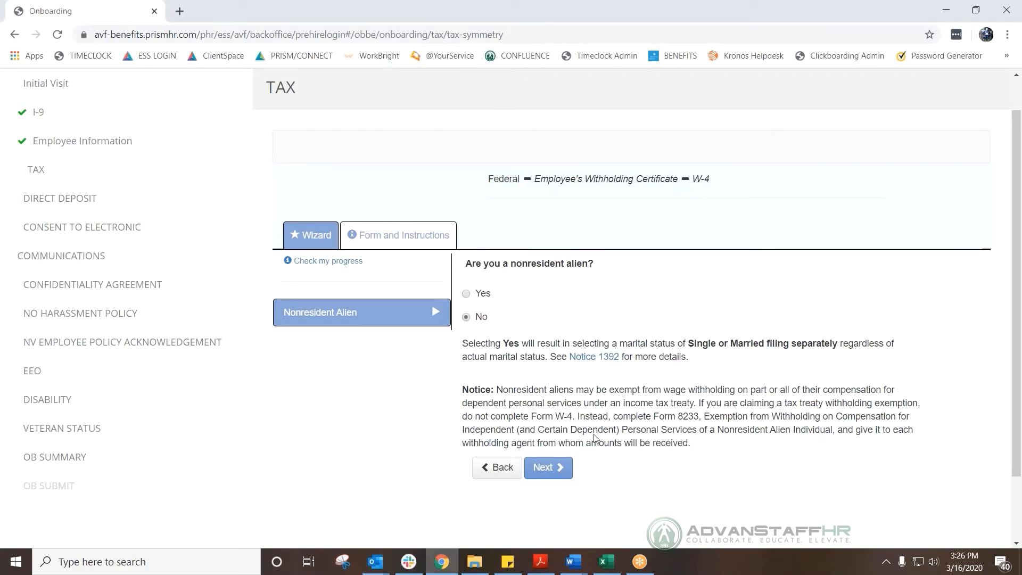
left_click(536, 478)
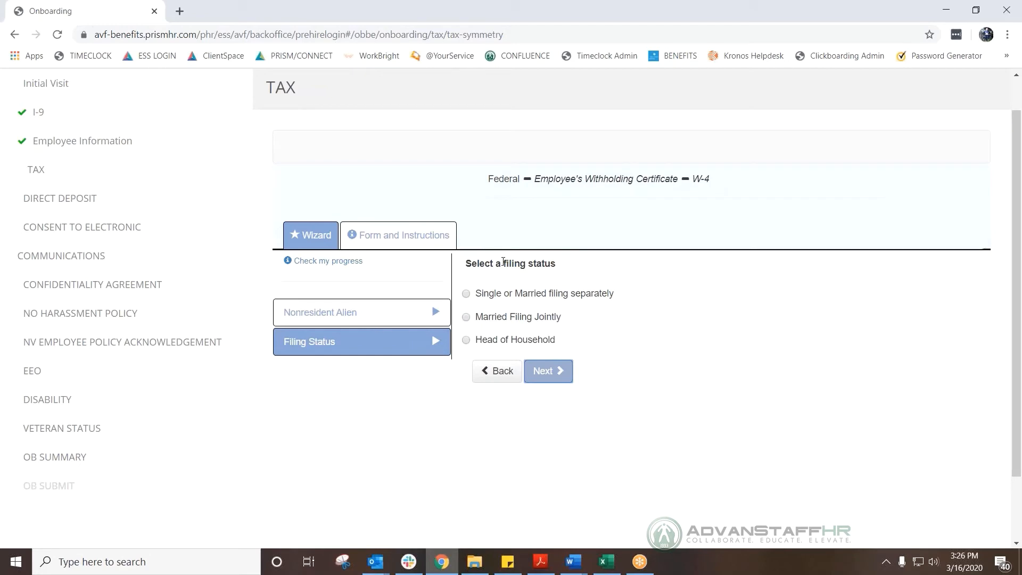
left_click(466, 294)
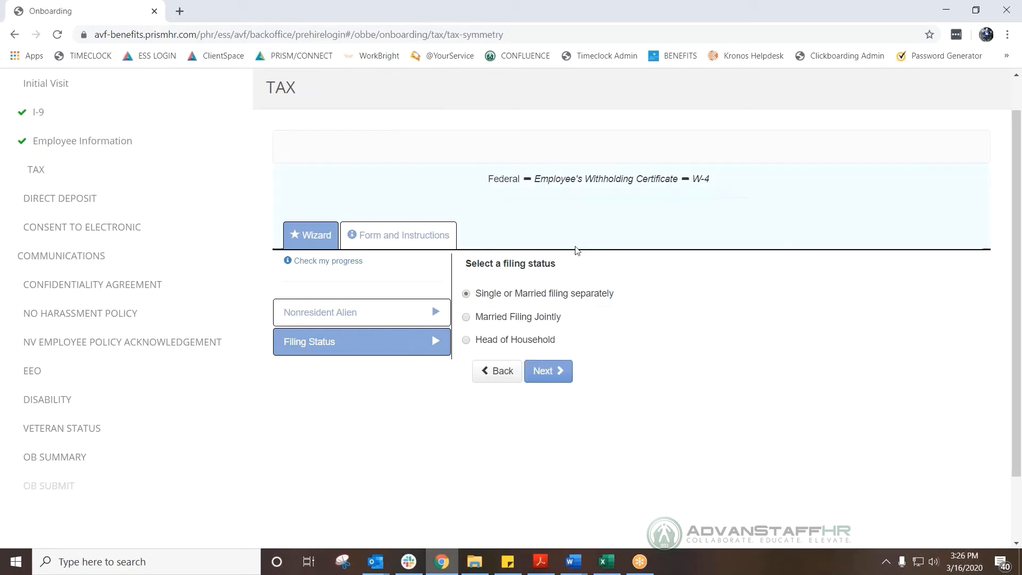
left_click(548, 371)
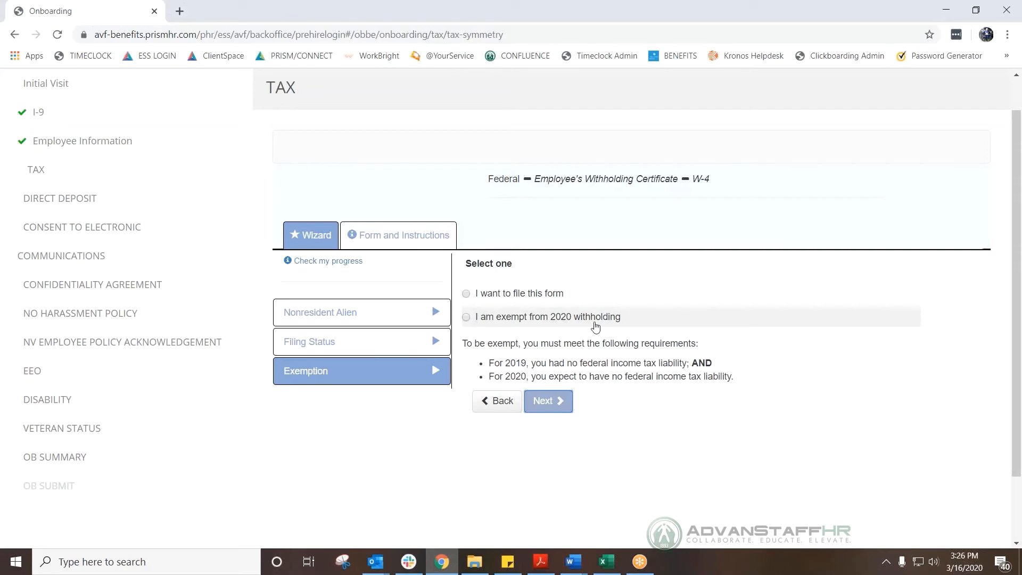
left_click(471, 294)
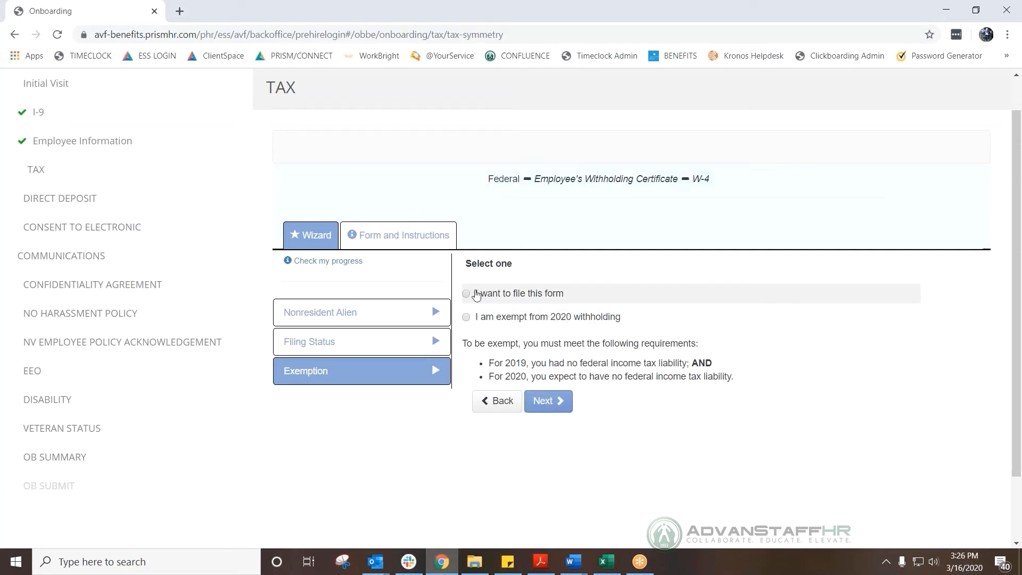
left_click(546, 404)
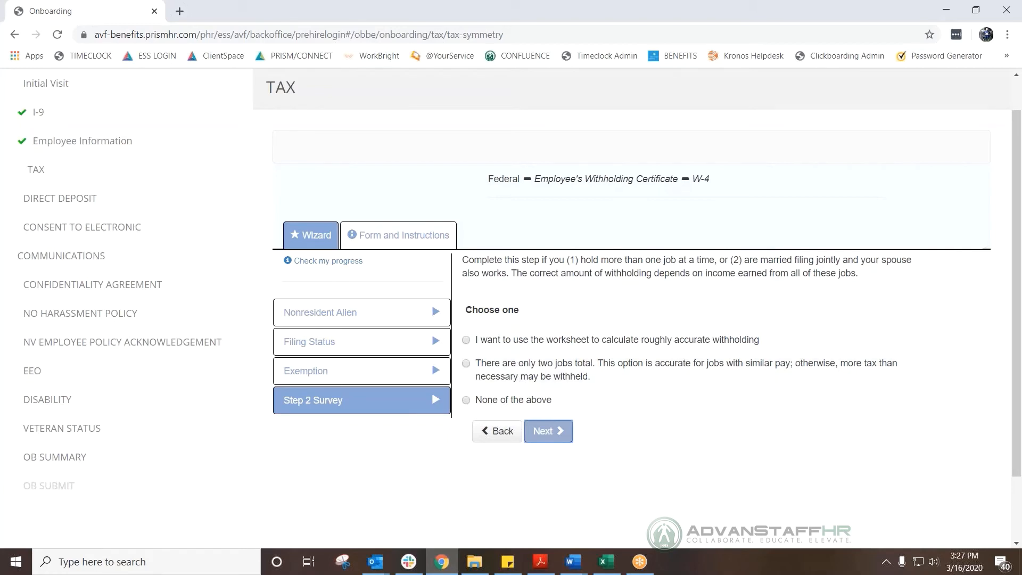
Answer None of the above for multiple jobs, No for dependents, and No for Step 4 adjustments.
left_click(469, 402)
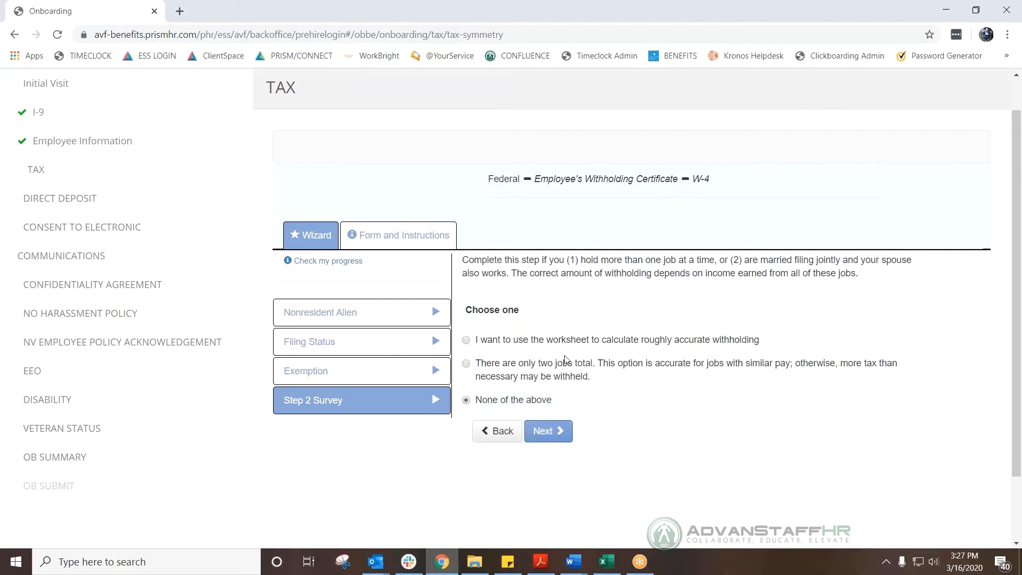
left_click(543, 432)
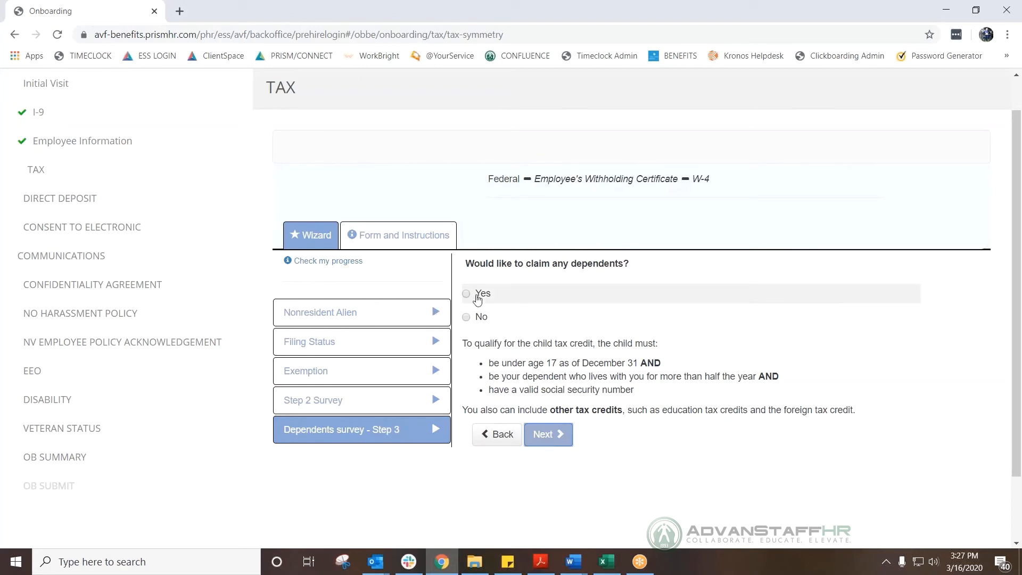
left_click(467, 318)
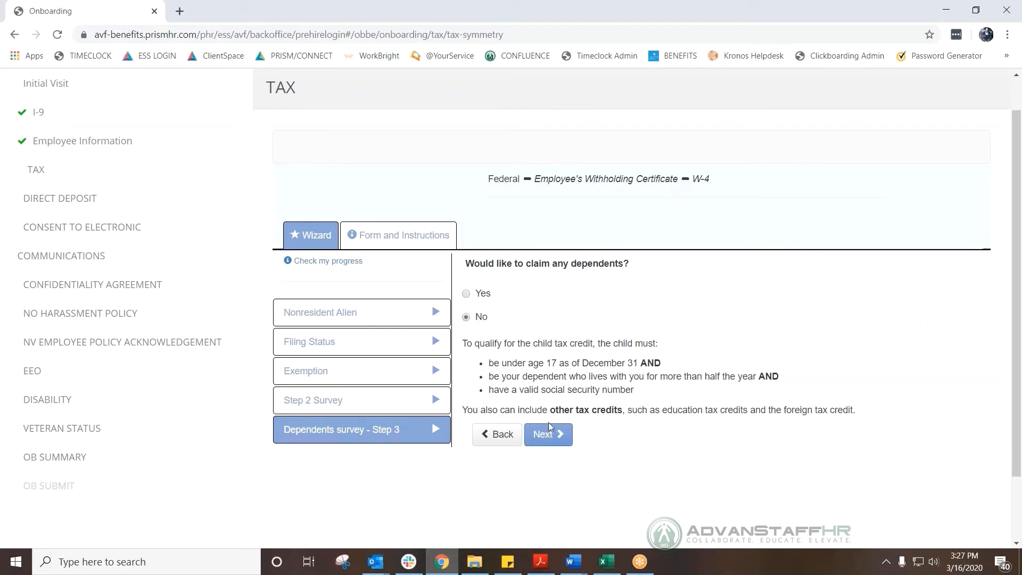
left_click(546, 434)
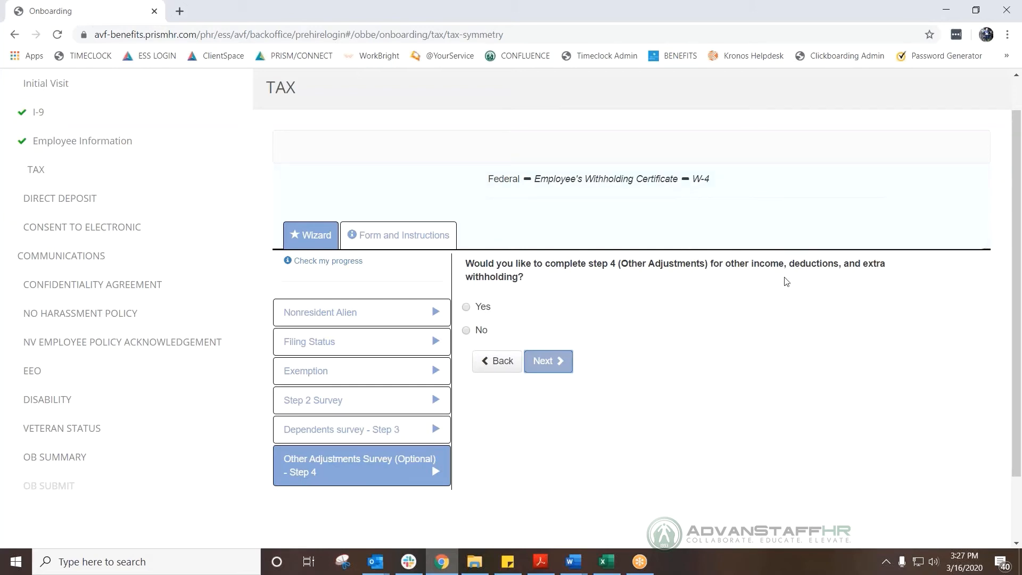
left_click(471, 334)
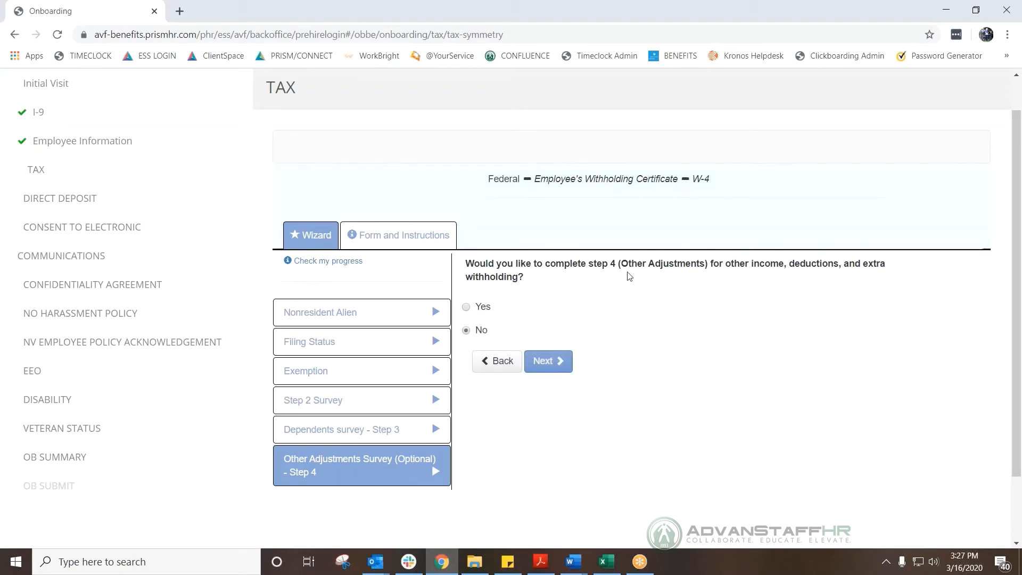
left_click(569, 366)
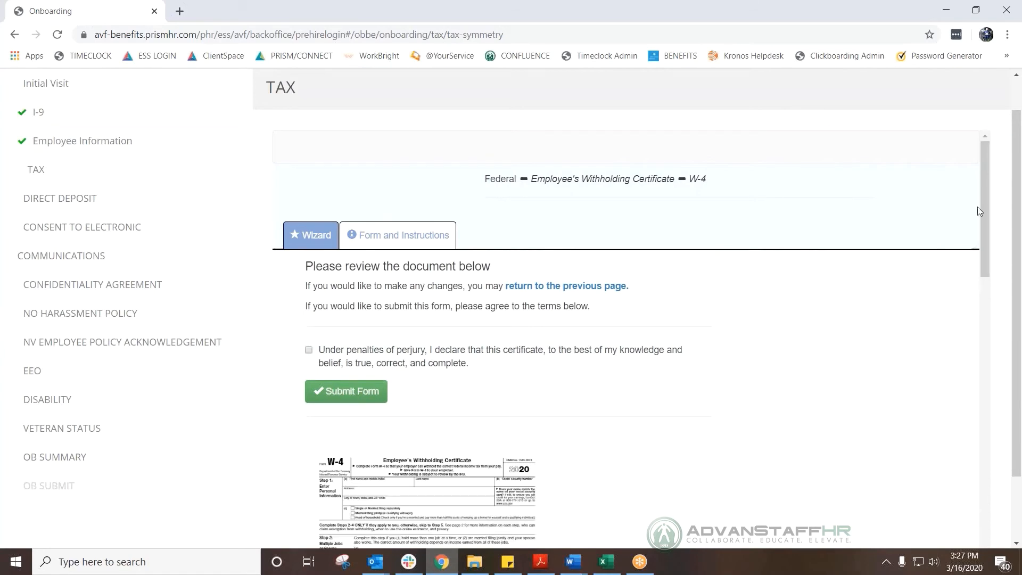
Review the W-4 preview, accept the perjury declaration, and submit the form.
left_click_drag(988, 233, 960, 306)
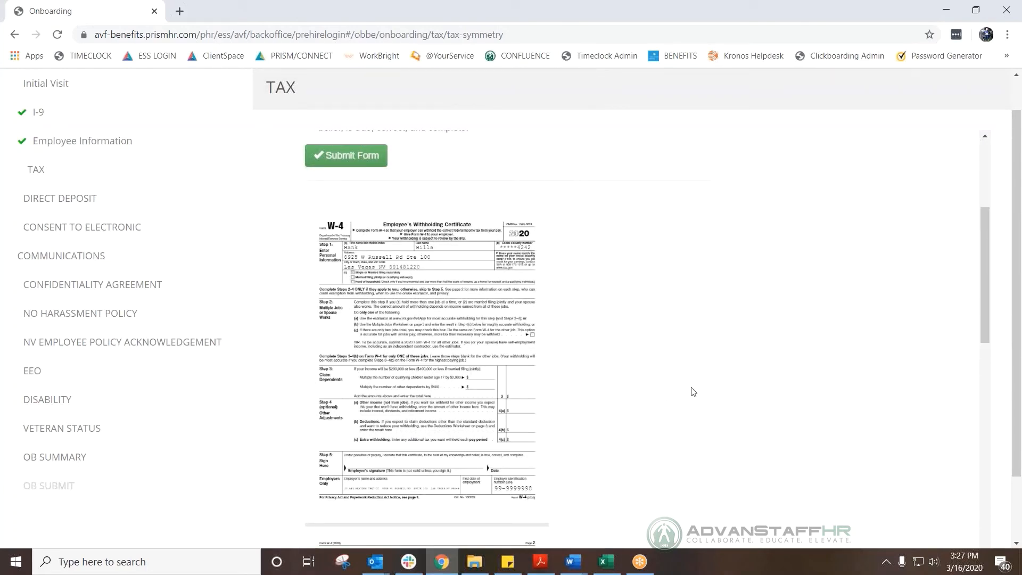
scroll(693, 392, "down", 1)
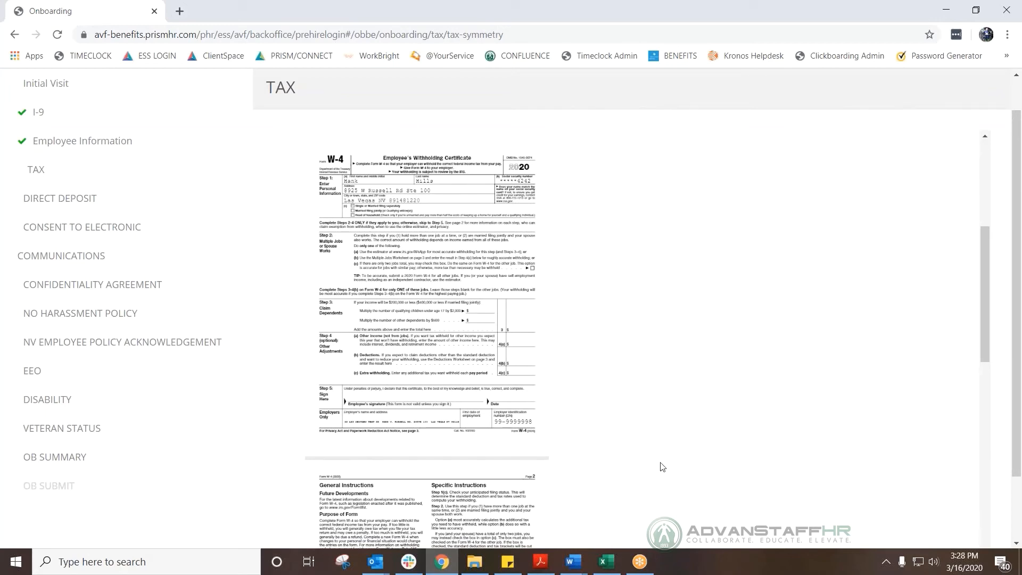
scroll(662, 467, "up", 2)
scroll(662, 466, "up", 4)
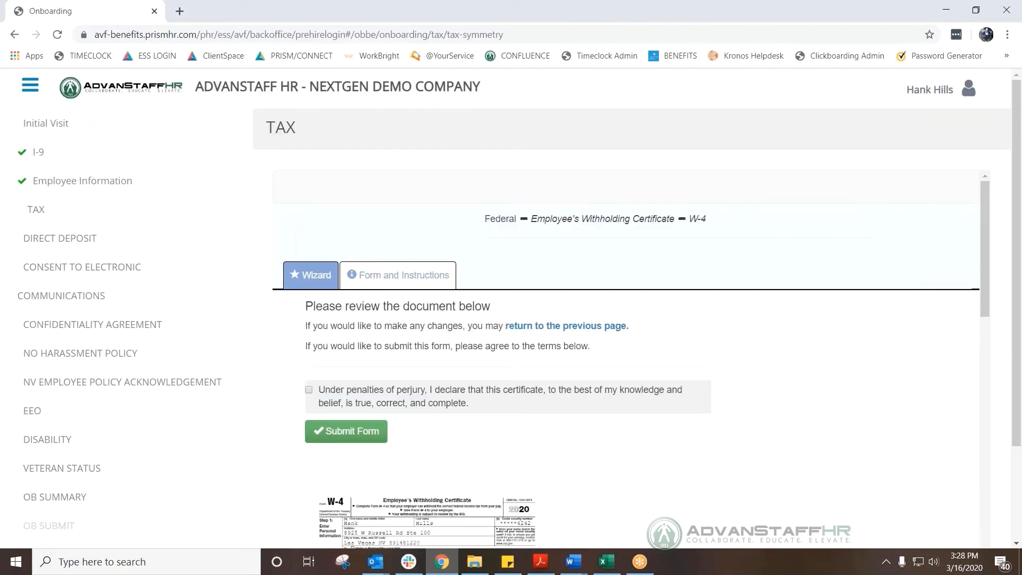
left_click(350, 433)
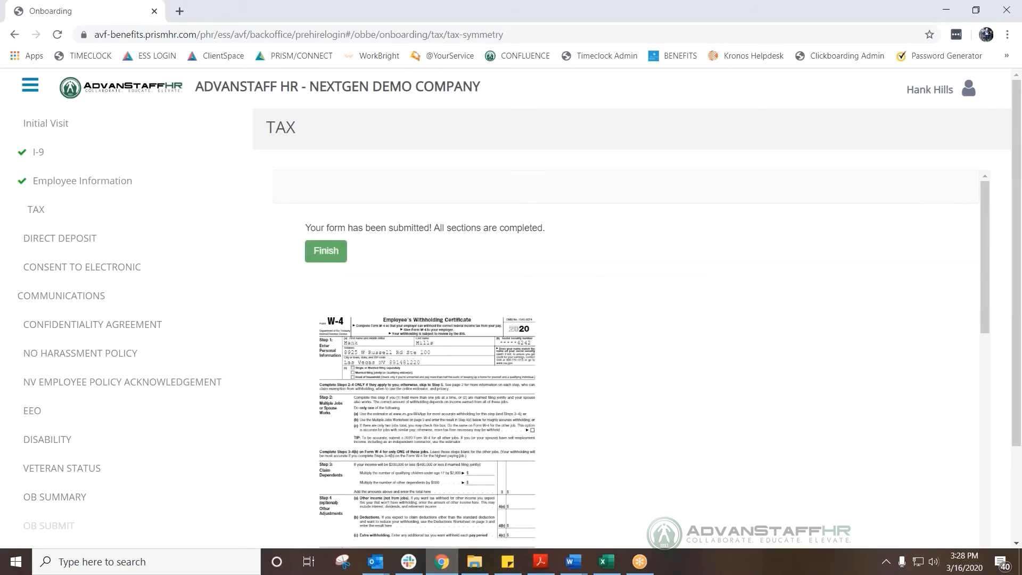
Finish the tax form and continue from the completed TAX page to Direct Deposit.
left_click(326, 251)
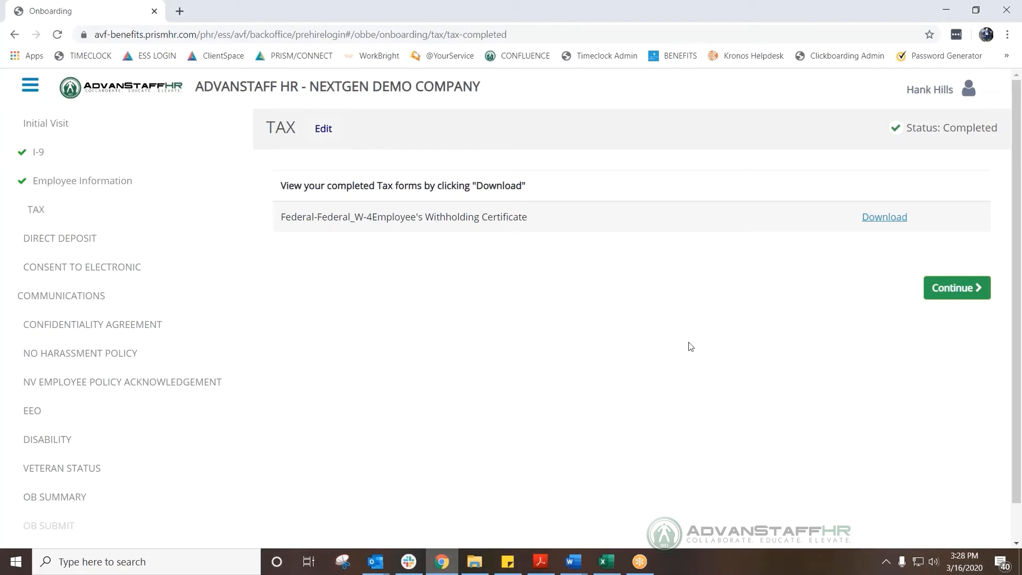
left_click(954, 290)
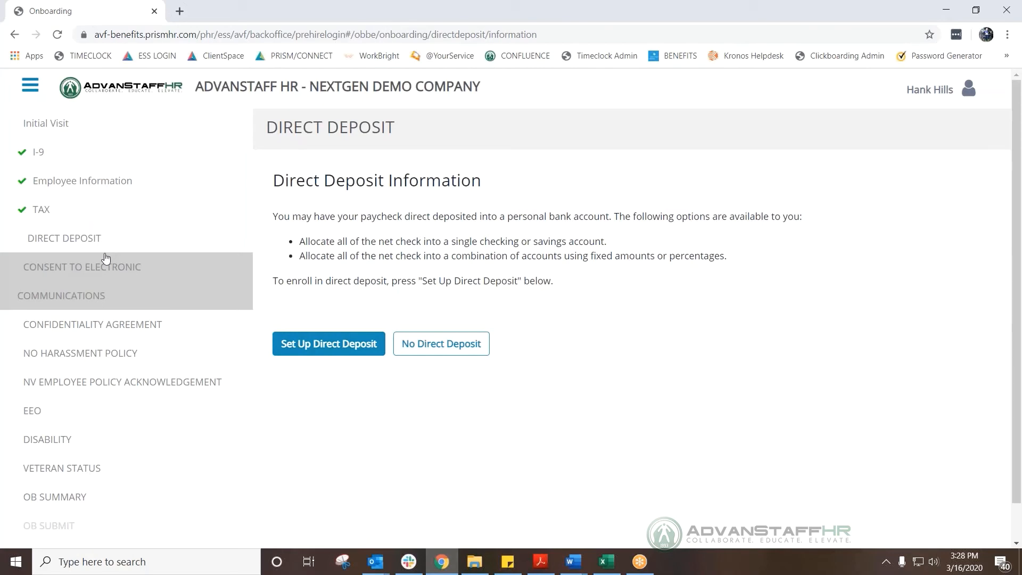
Choose No Direct Deposit, tick the acknowledgement, then submit and confirm the choice.
left_click(461, 345)
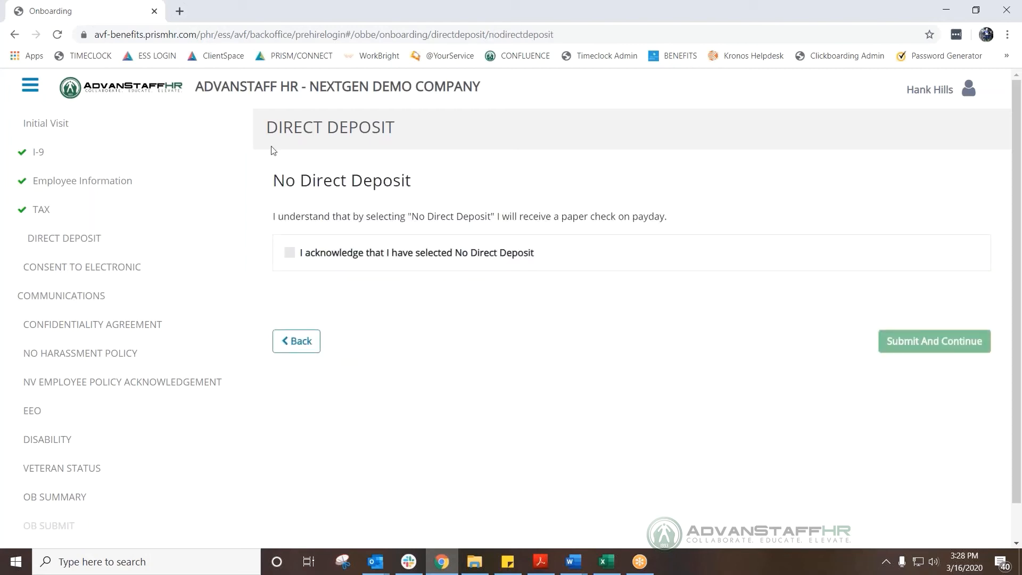
left_click(290, 254)
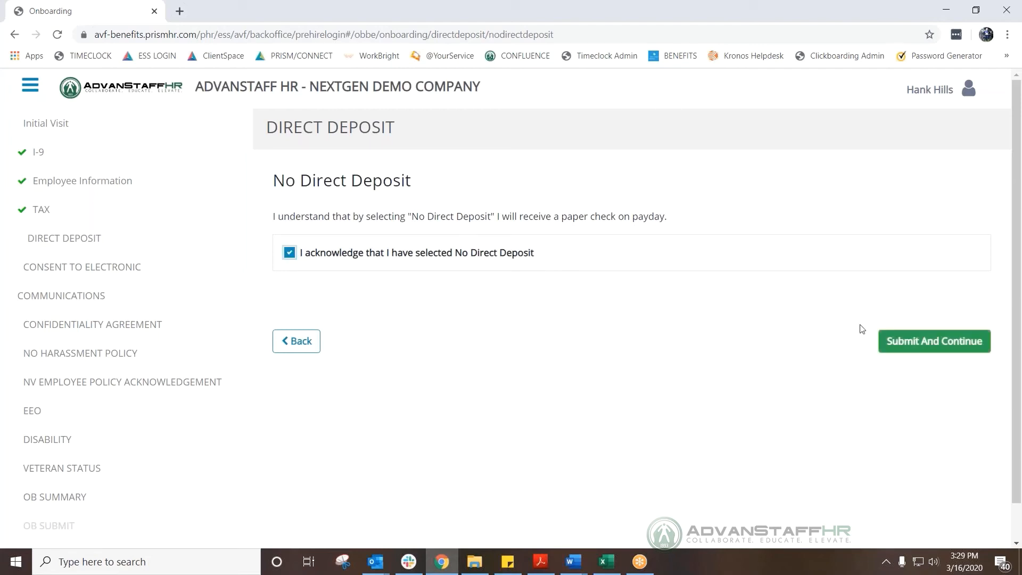
left_click(902, 344)
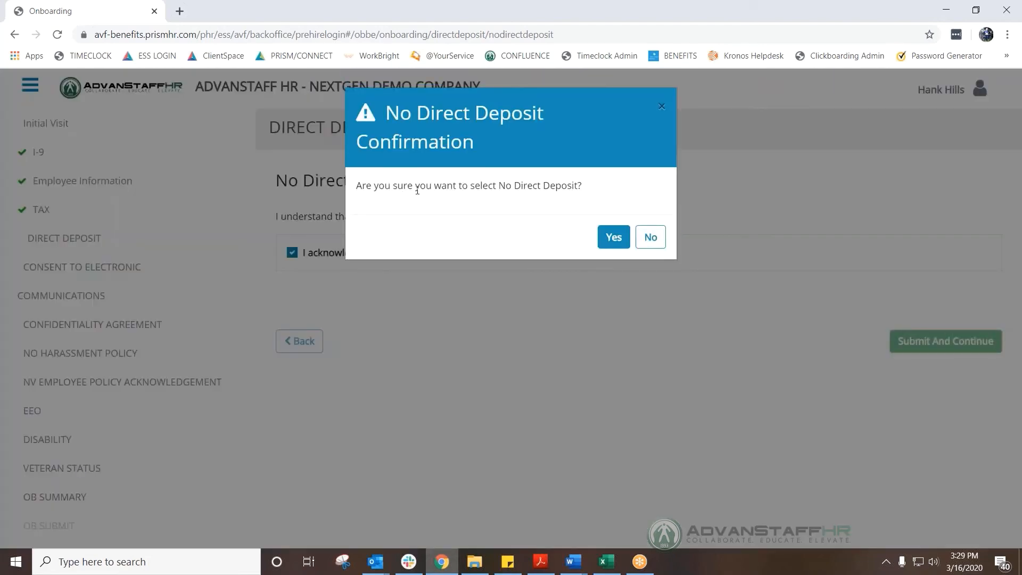
left_click(615, 236)
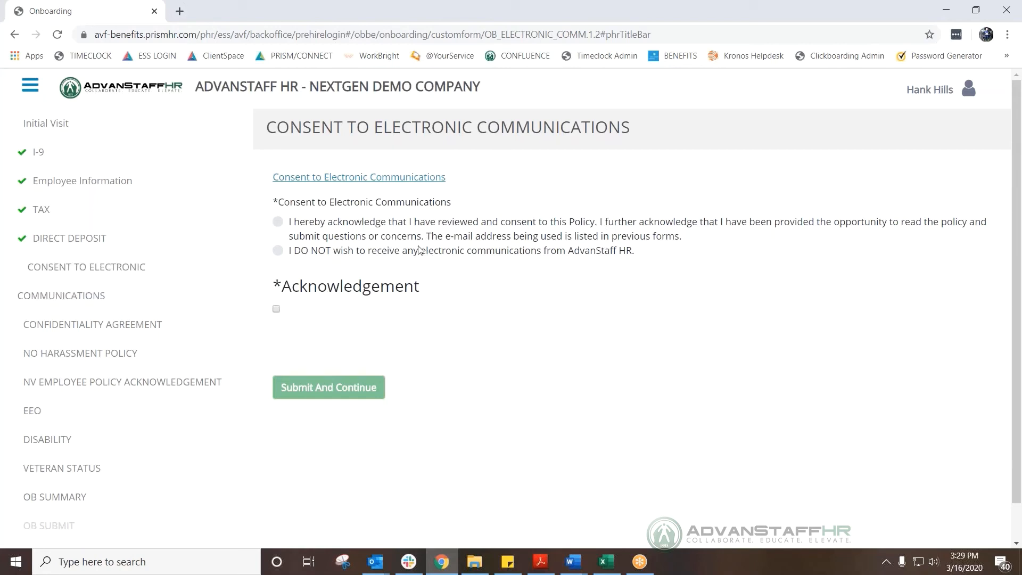
Consent to electronic communications, tick the acknowledgement, and submit the consent form.
left_click(279, 222)
left_click(276, 310)
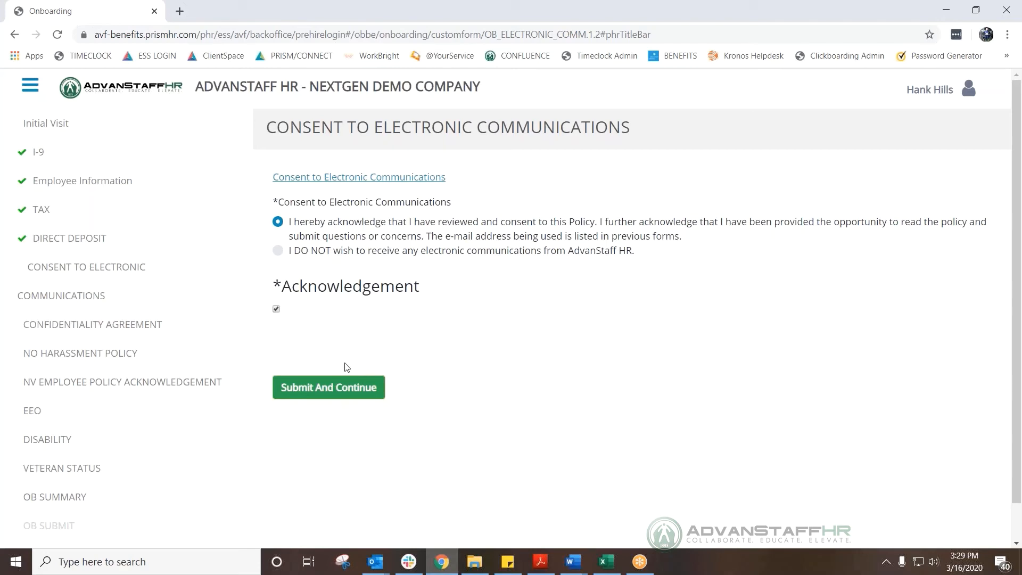
left_click(329, 387)
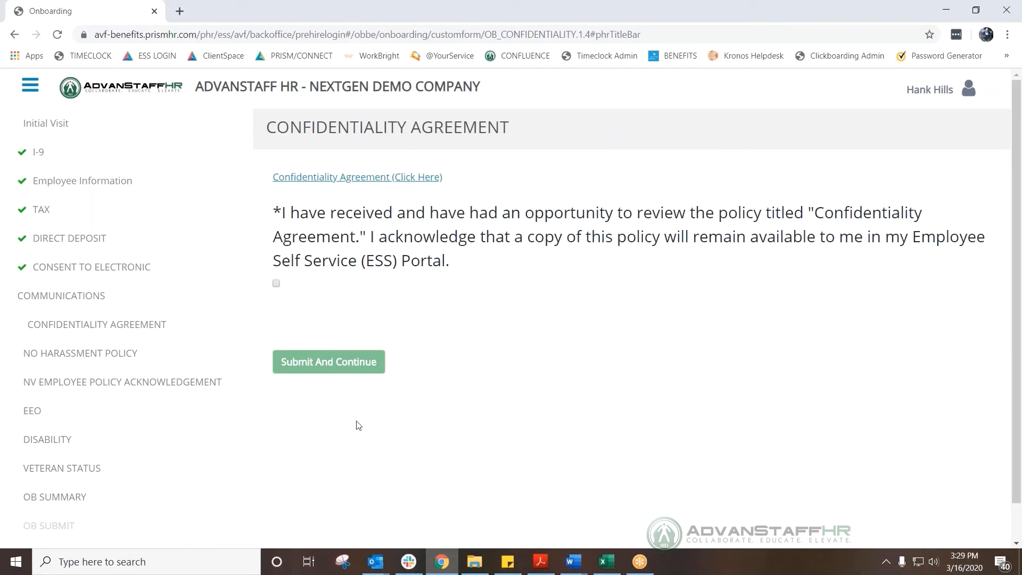
left_click(142, 208)
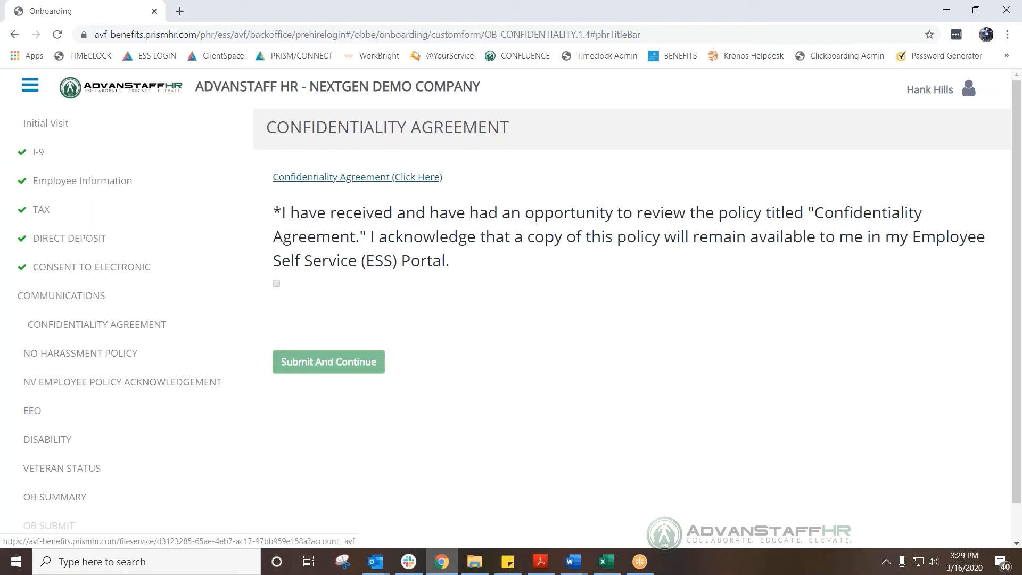
Read the Confidentiality Agreement document, then acknowledge receiving it and submit.
left_click(344, 179)
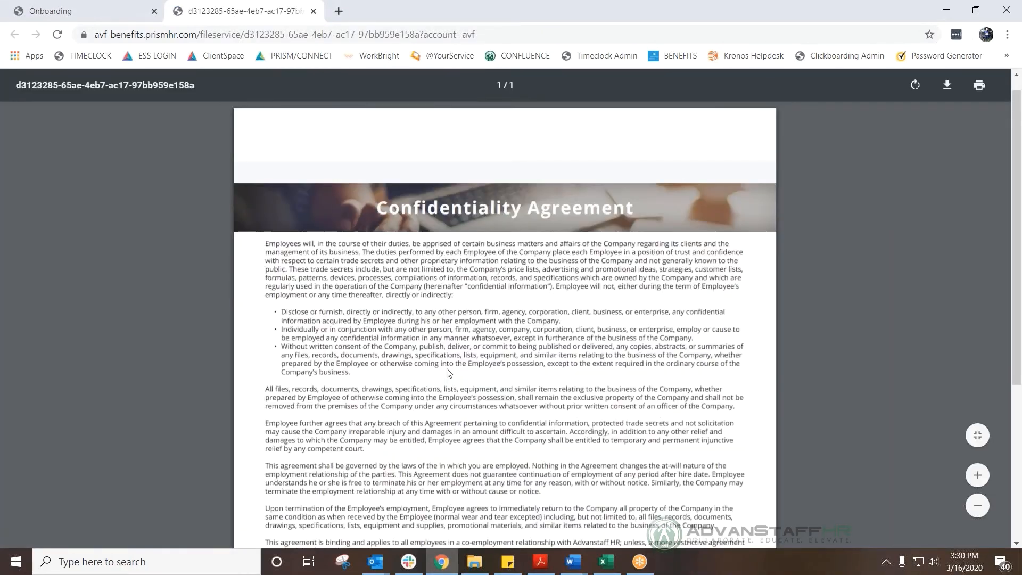
scroll(446, 372, "down", 4)
scroll(448, 372, "up", 2)
scroll(449, 373, "up", 3)
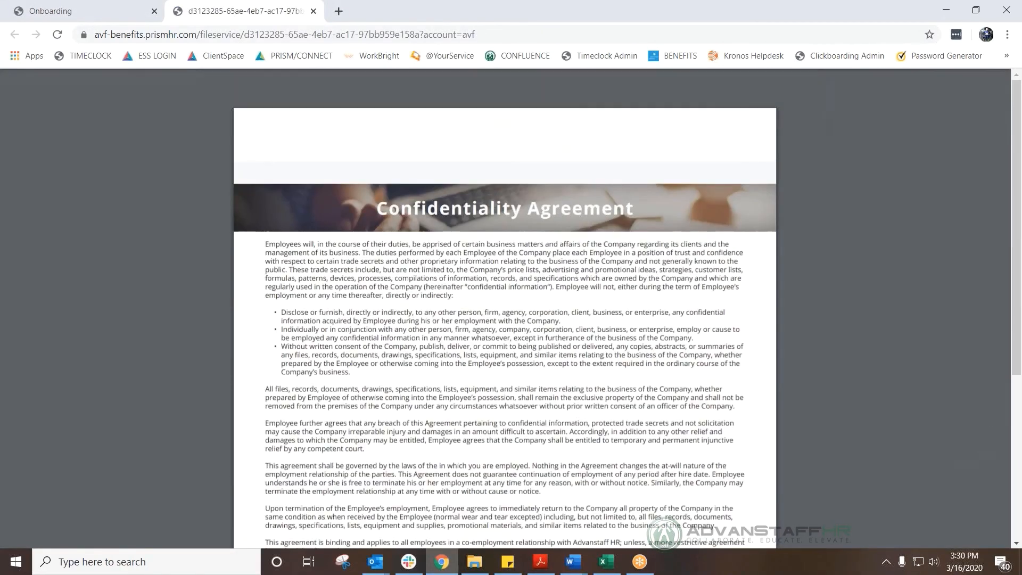
left_click(114, 9)
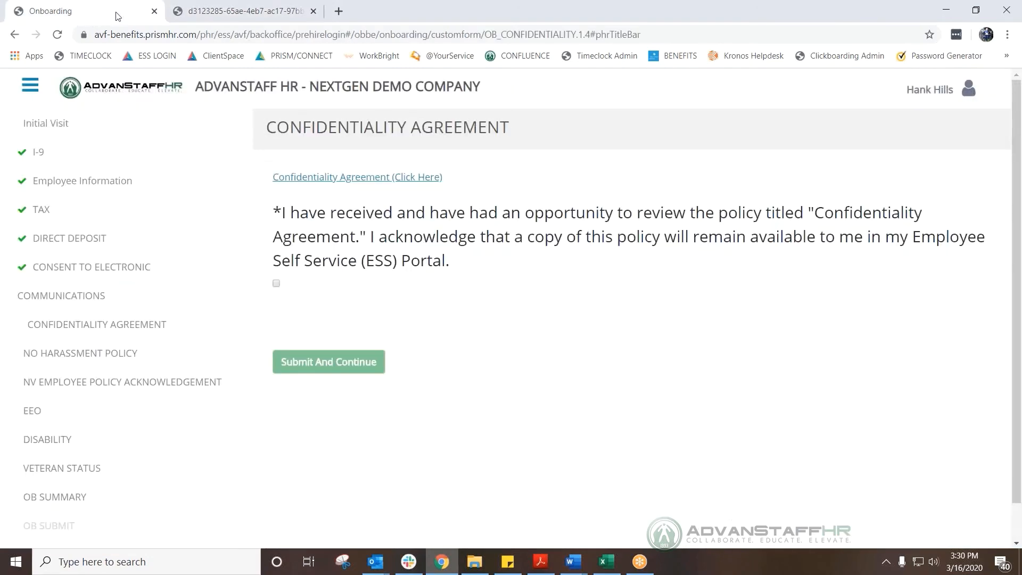
left_click(277, 284)
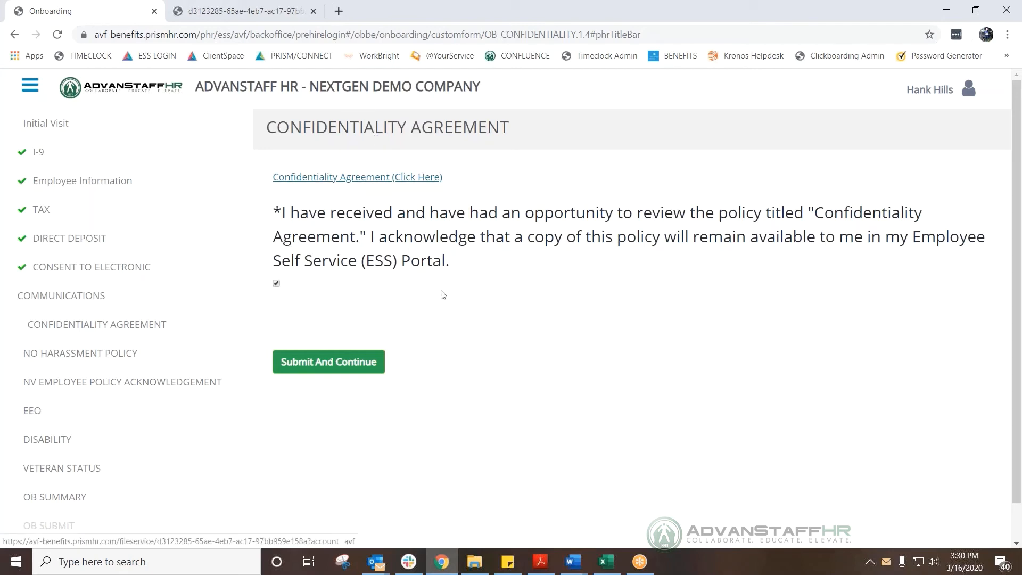
left_click(344, 364)
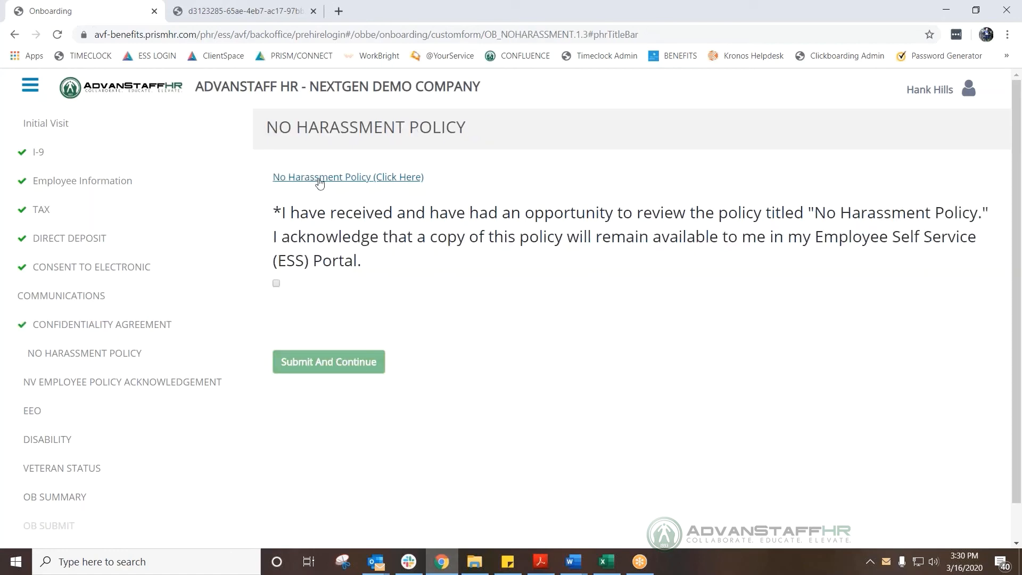
Read the No Harassment Policy document, then acknowledge receiving it and submit.
left_click(326, 180)
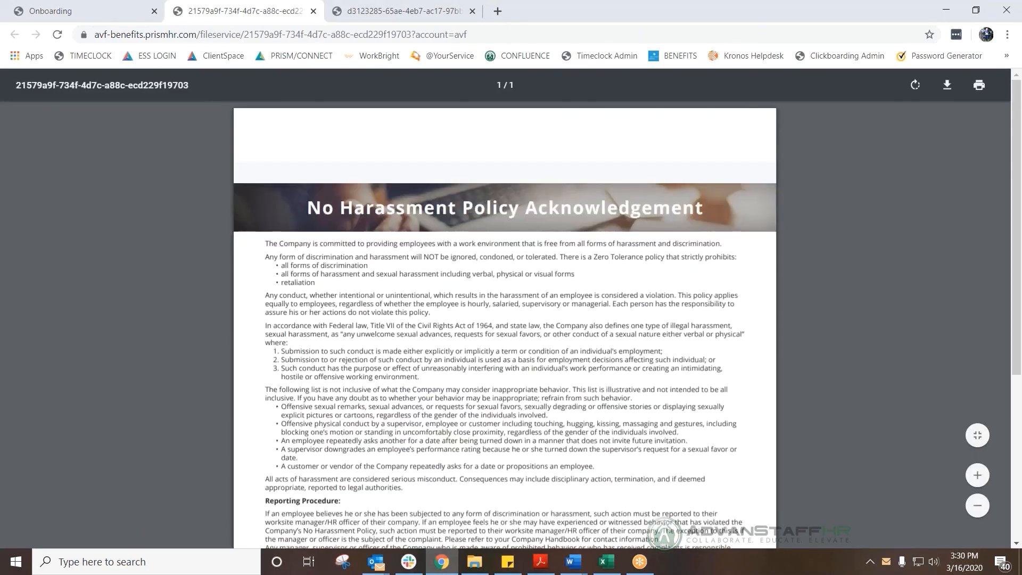
scroll(233, 195, "down", 5)
left_click(93, 11)
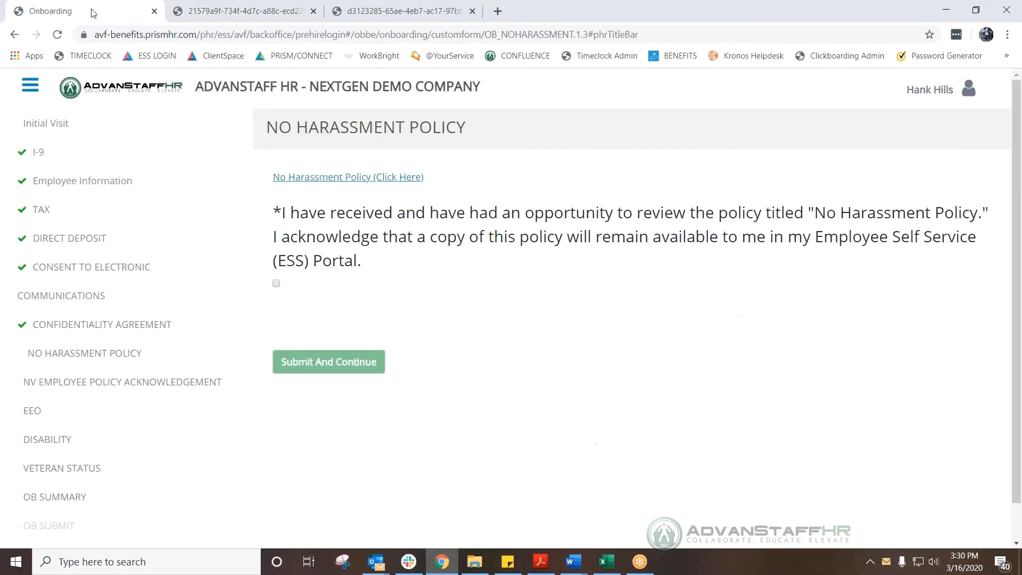
left_click(277, 284)
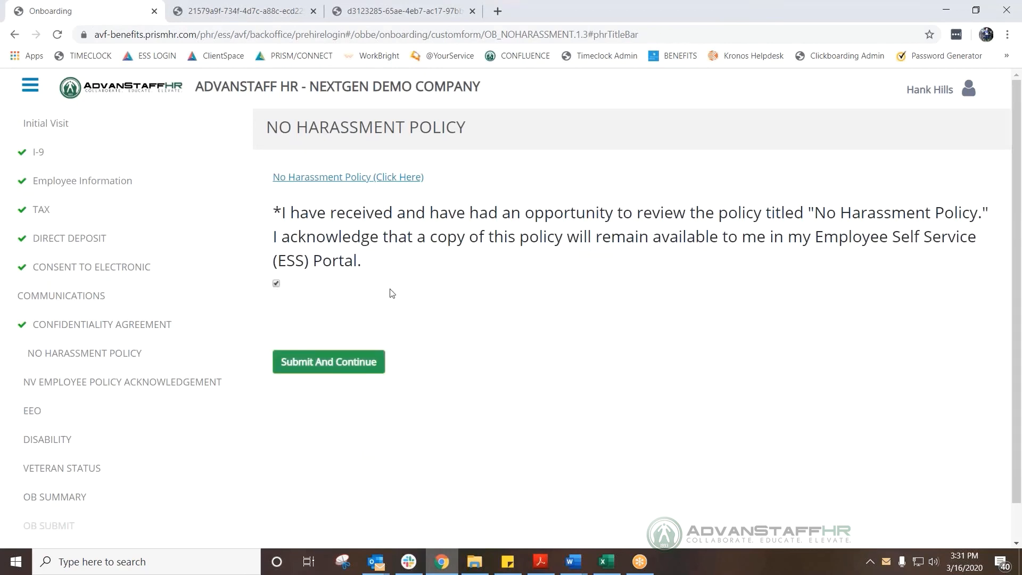
left_click(326, 362)
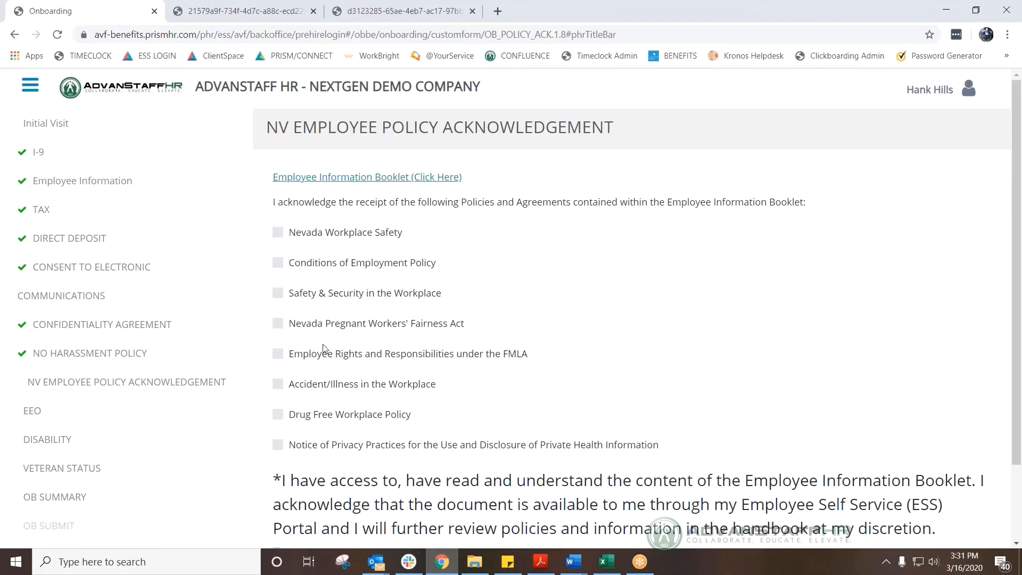
Review the Employee Information Booklet and acknowledge Nevada Workplace Safety, Conditions of Employment, and Safety & Security policies.
left_click(402, 179)
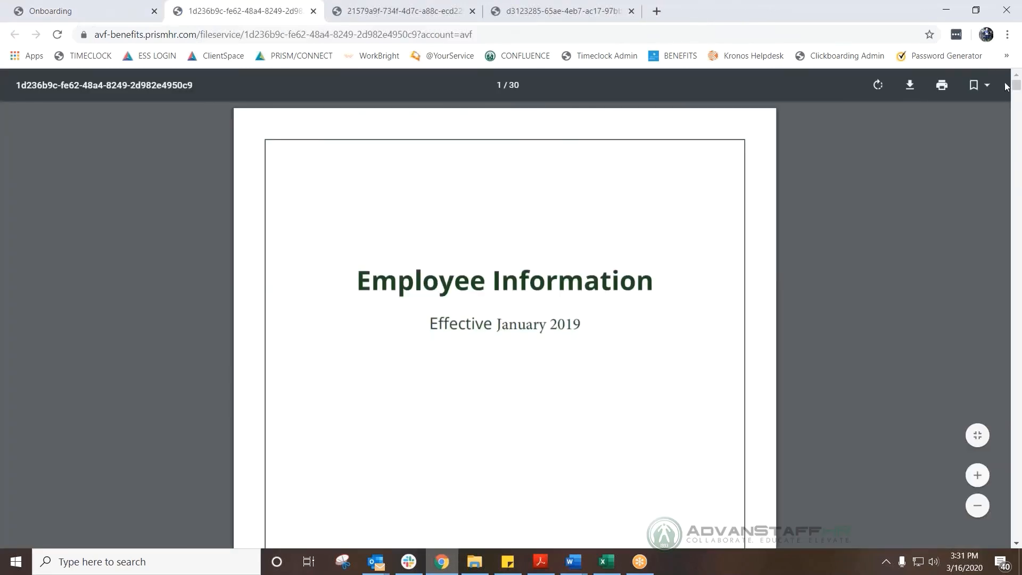
left_click_drag(1016, 86, 1017, 202)
left_click(55, 12)
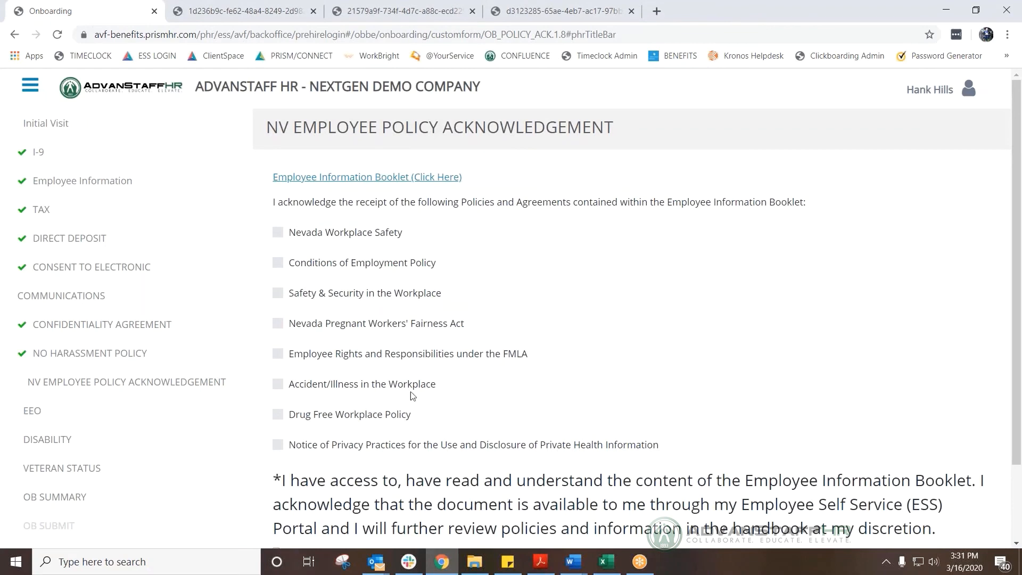
left_click(278, 233)
left_click(278, 264)
left_click(278, 293)
Acknowledge Pregnant Workers' Fairness, FMLA, Accident/Illness, Drug Free, and Privacy Practices, confirm the booklet, and submit.
left_click(278, 324)
left_click(278, 354)
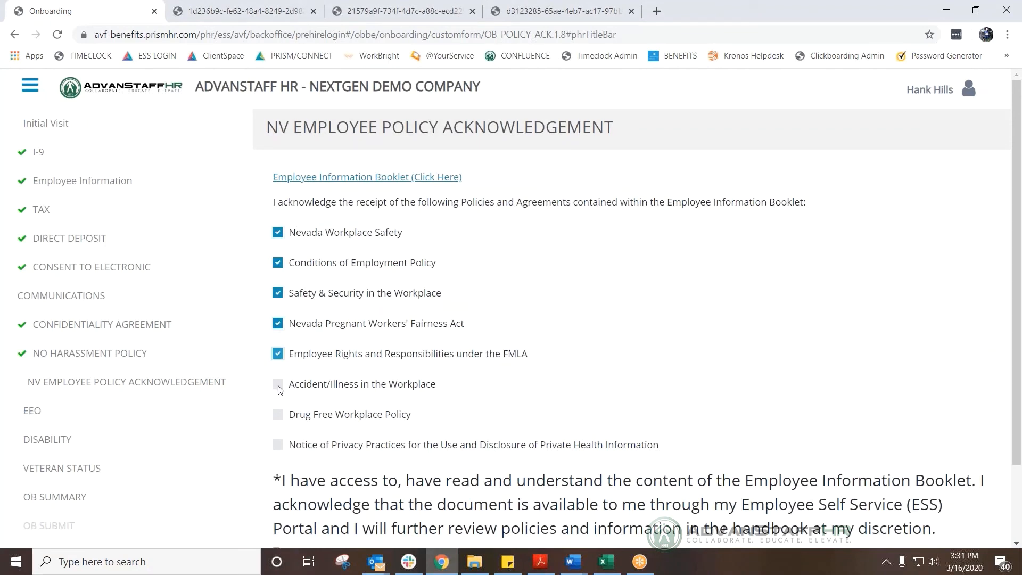
left_click(278, 385)
left_click(278, 415)
left_click(278, 445)
scroll(567, 352, "down", 2)
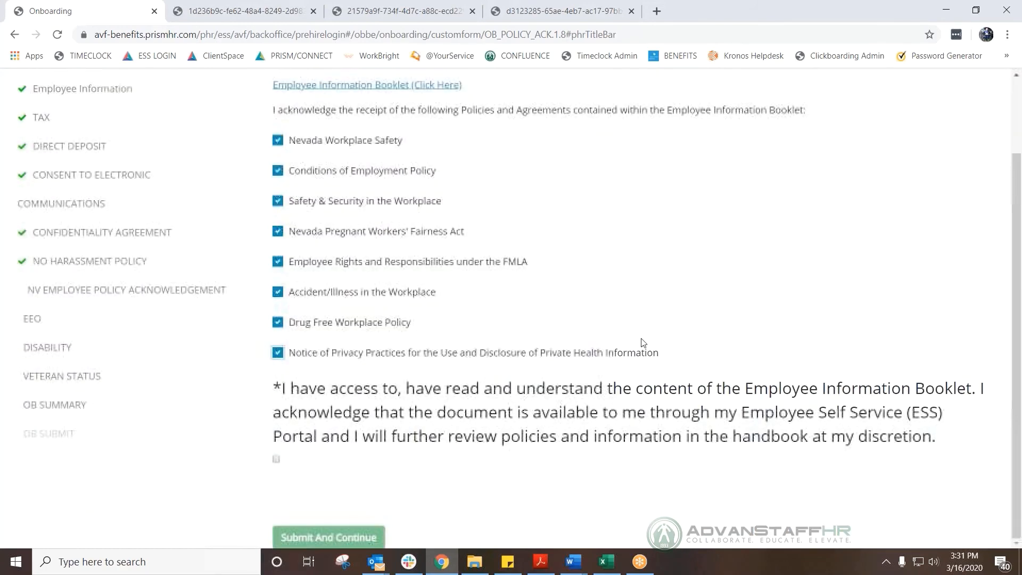
left_click(277, 459)
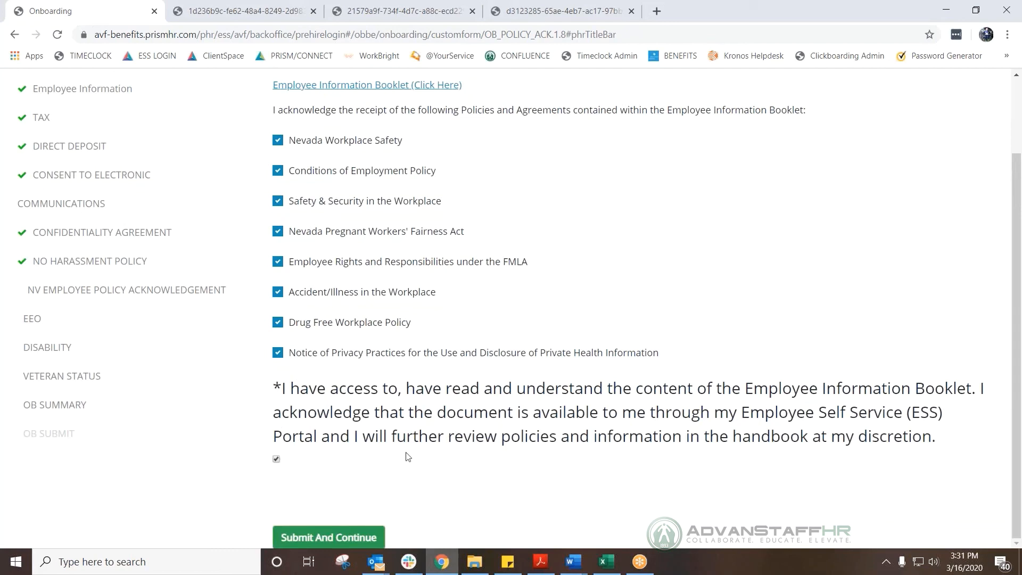
left_click(359, 537)
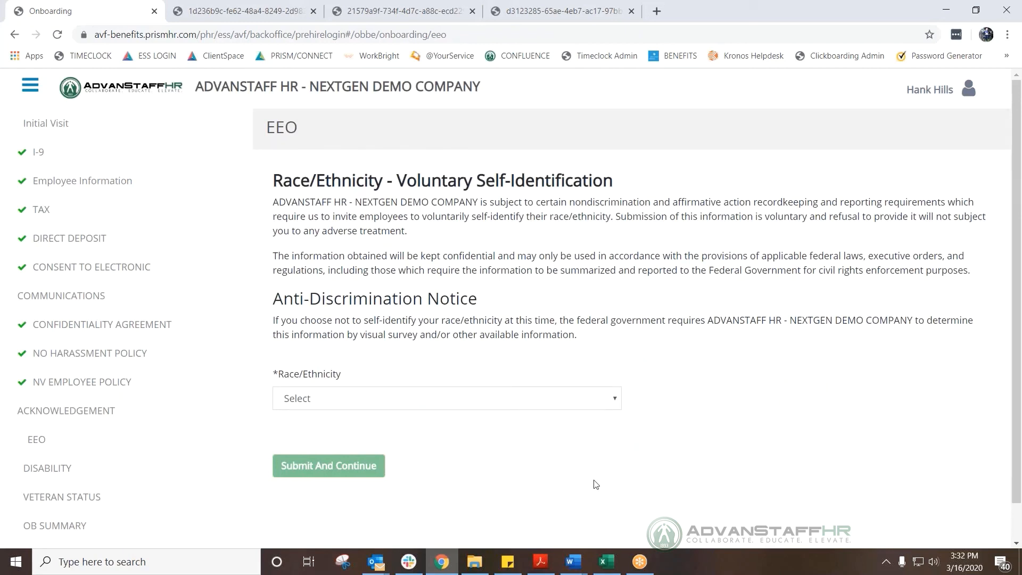
Set race/ethnicity to BLACK OR AFRICAN-AMERICAN and submit the EEO form.
left_click(397, 401)
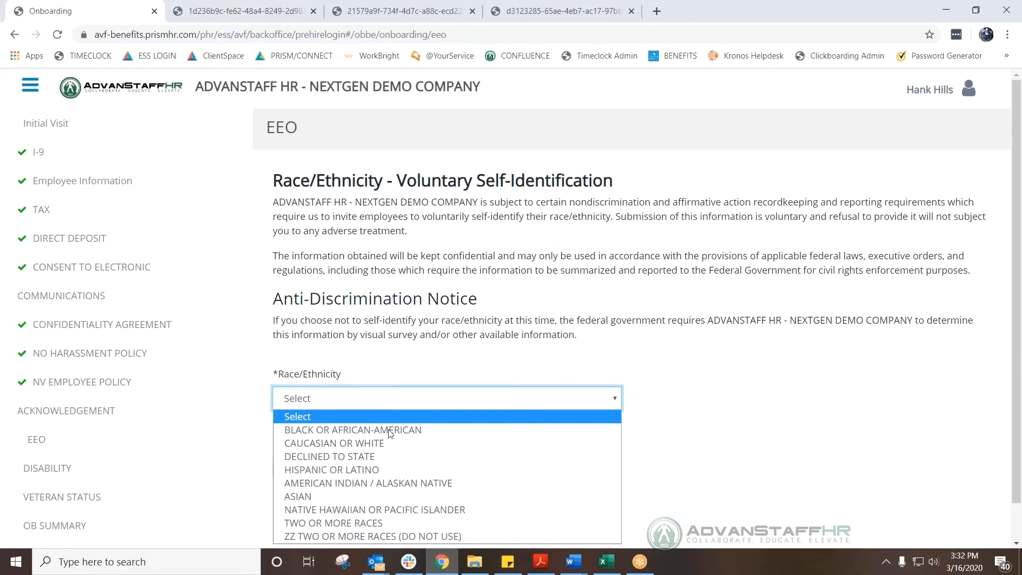
left_click(389, 432)
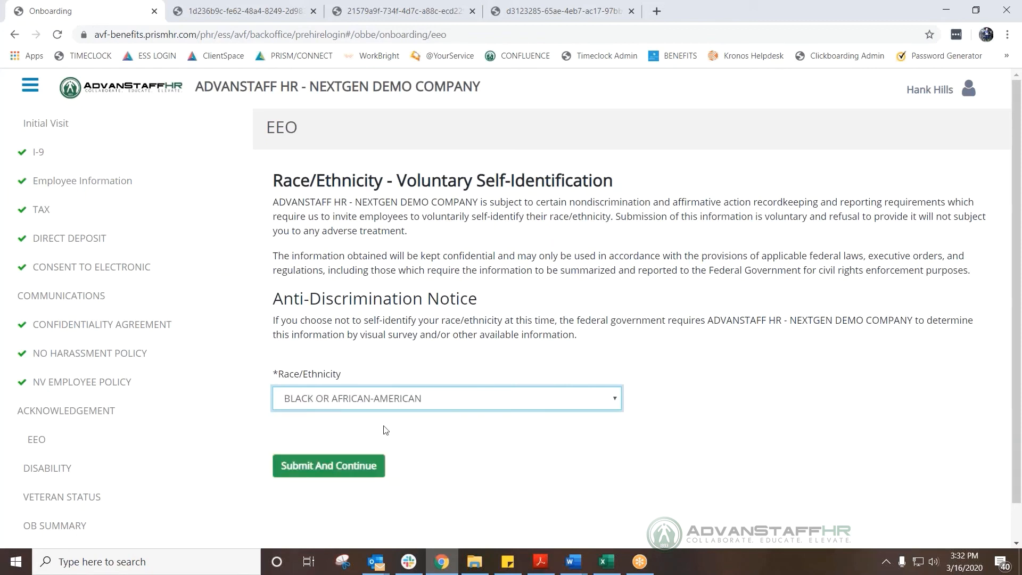
left_click(322, 466)
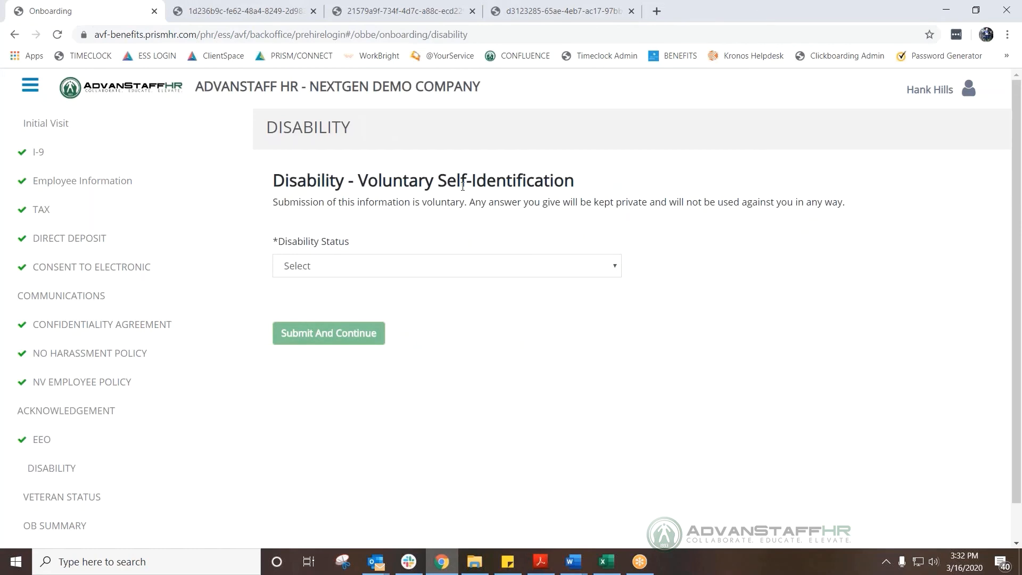
Set Disability Status to 'I decline to state' and submit.
left_click(445, 270)
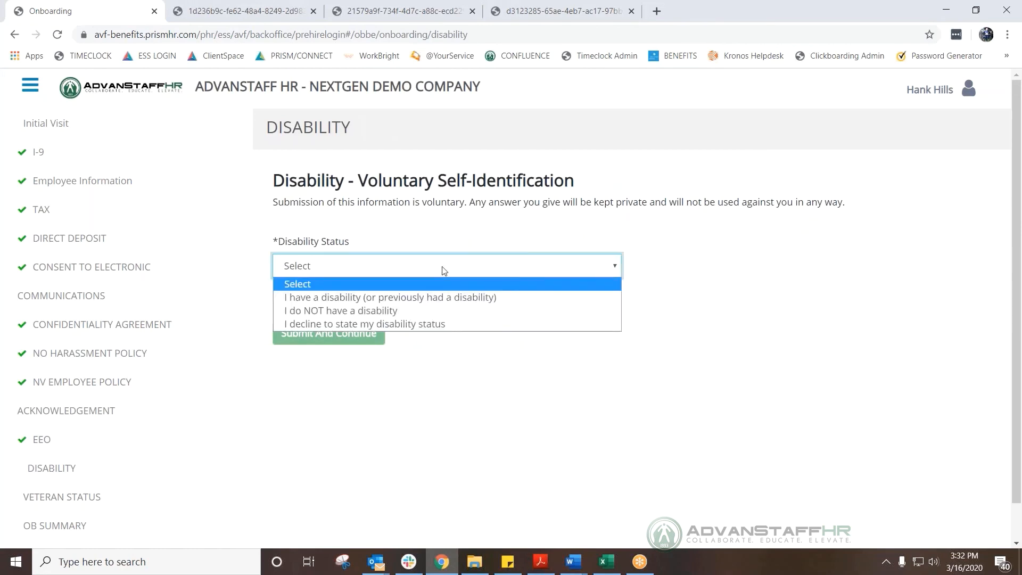
left_click(396, 324)
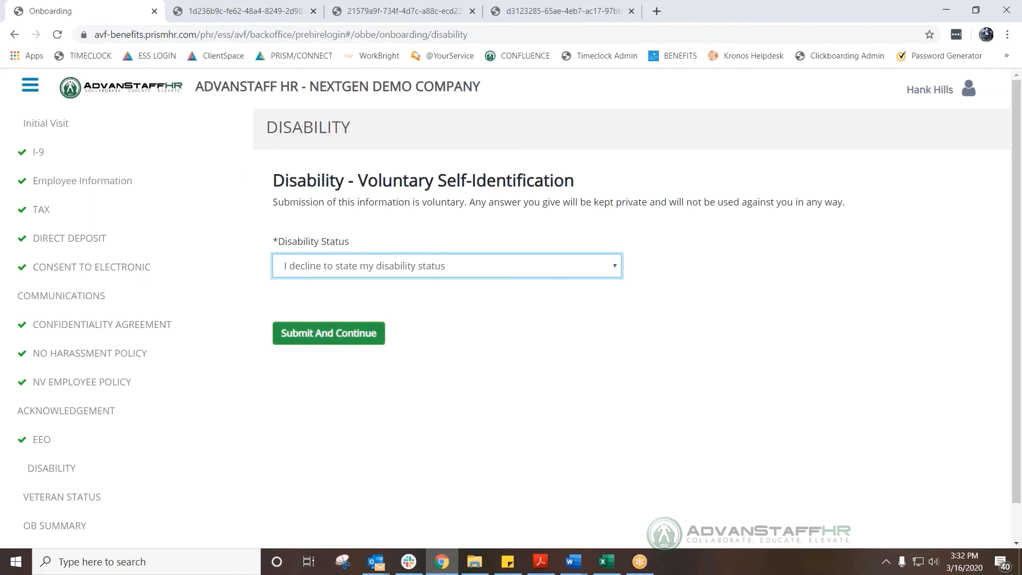
left_click(374, 323)
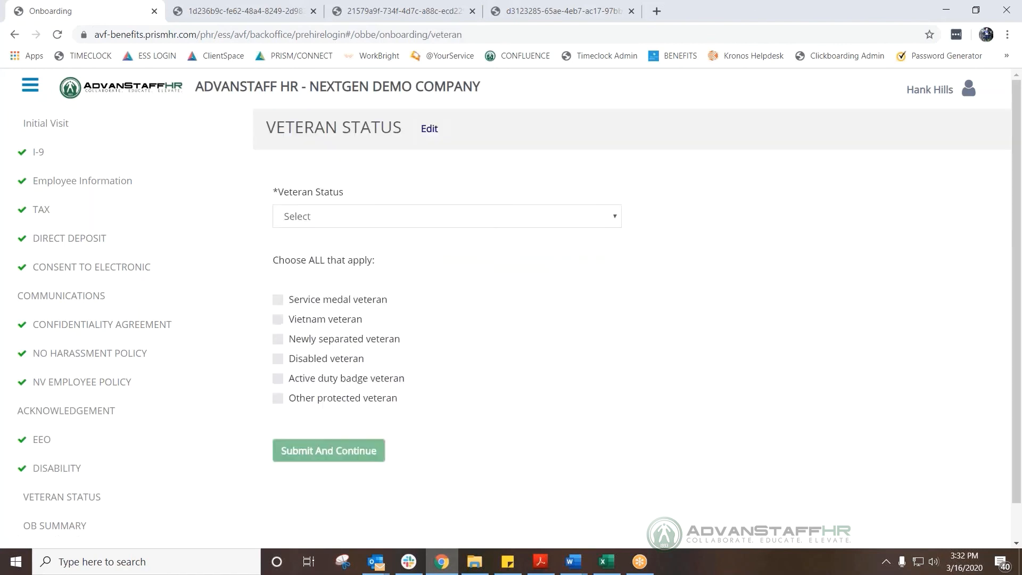
Set Veteran Status to 'I decline to state' and submit.
left_click(351, 273)
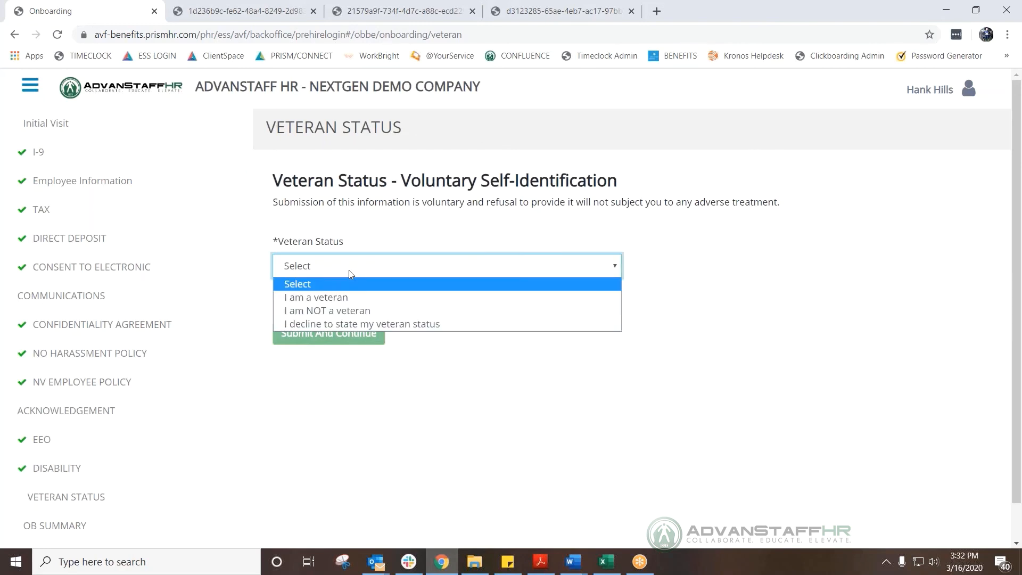
key("Return")
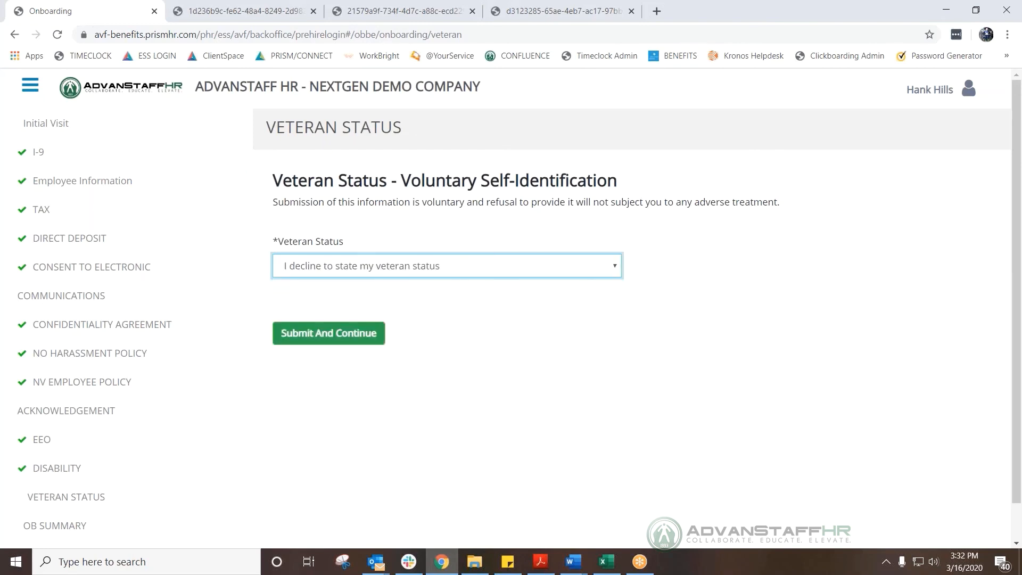
left_click(330, 341)
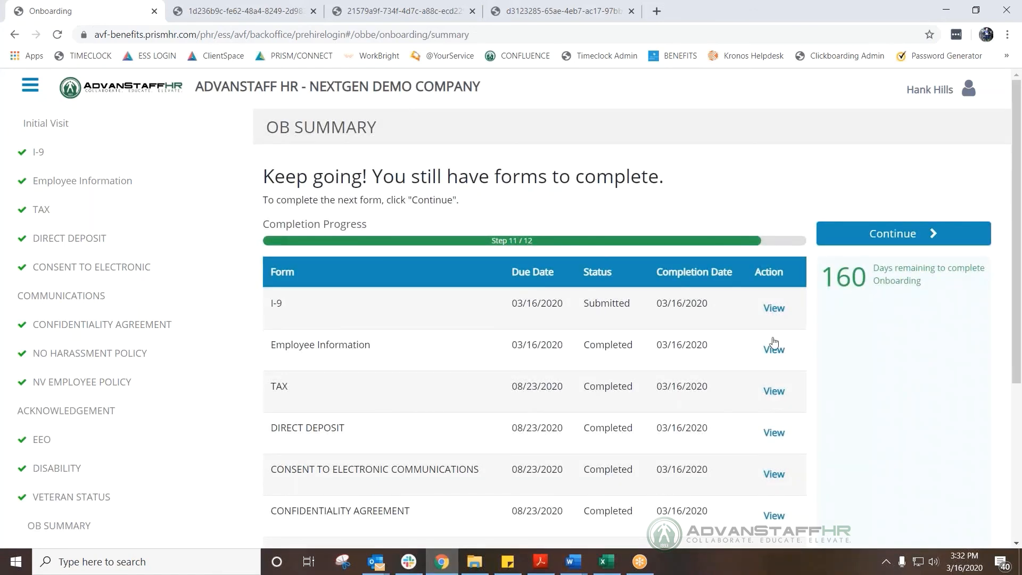
Check the OB Summary table lists every form as completed, then continue to OB Submit.
scroll(637, 377, "down", 1)
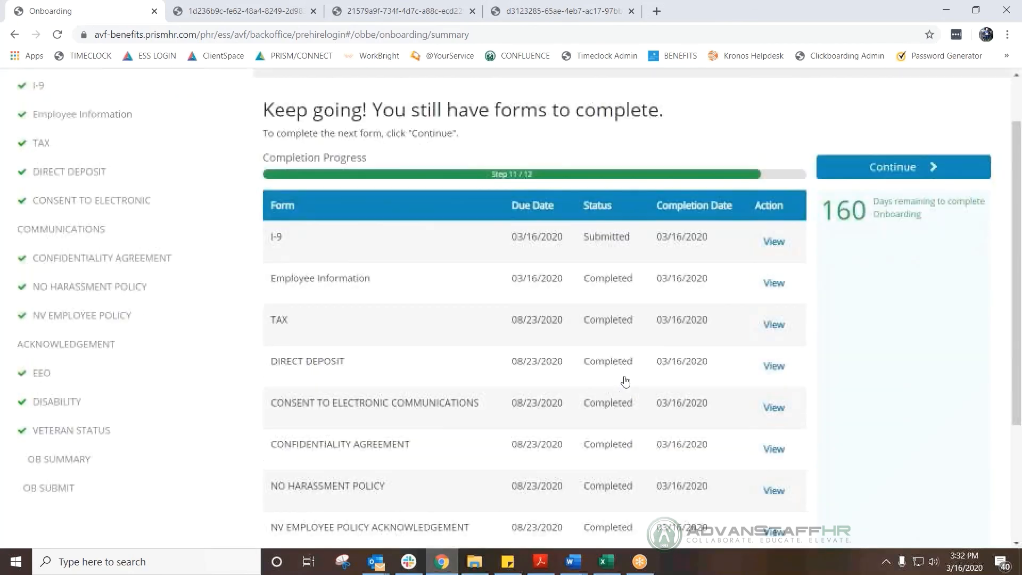
scroll(777, 394, "down", 2)
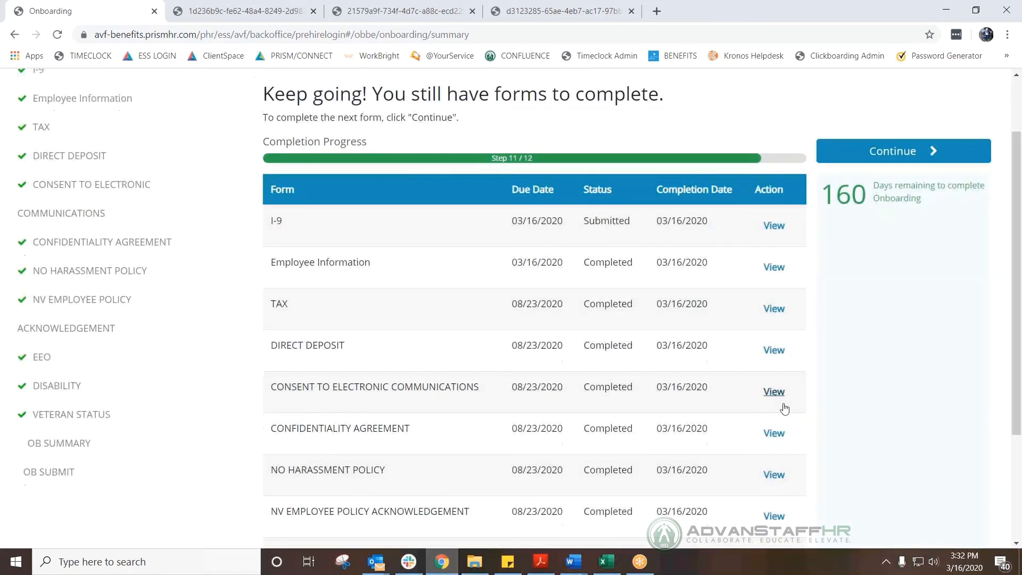
scroll(785, 409, "down", 1)
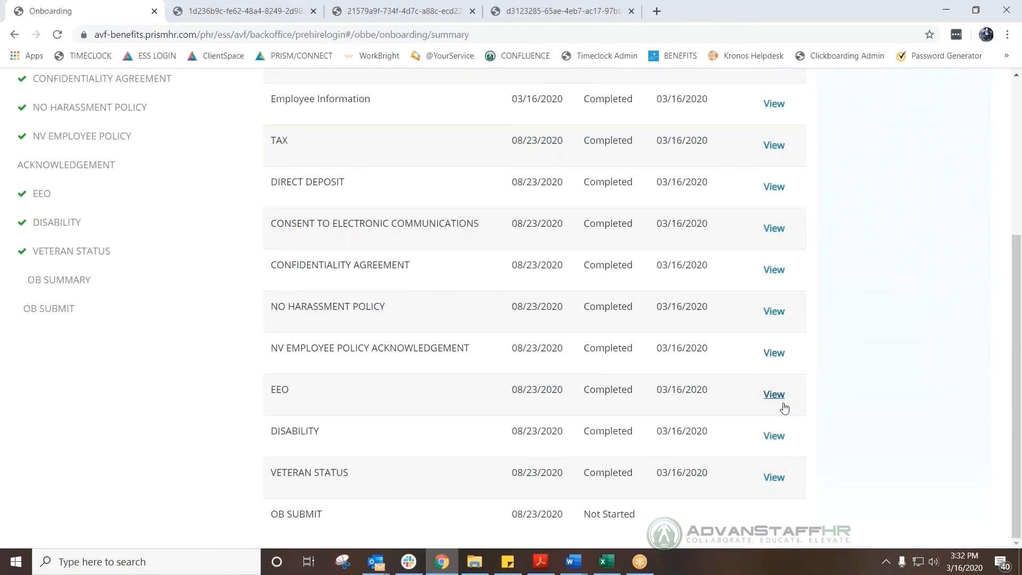
scroll(785, 409, "up", 3)
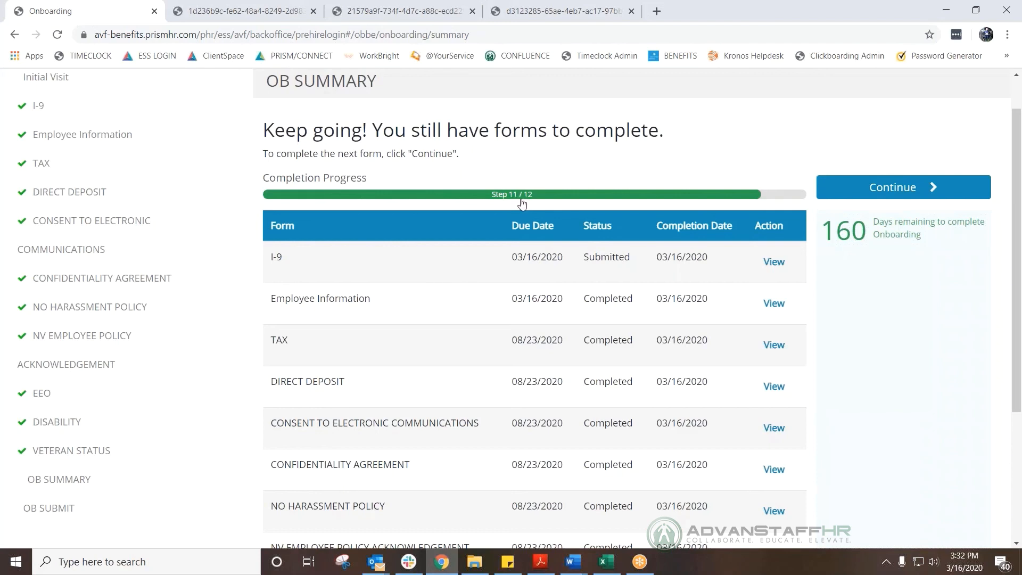
left_click(851, 192)
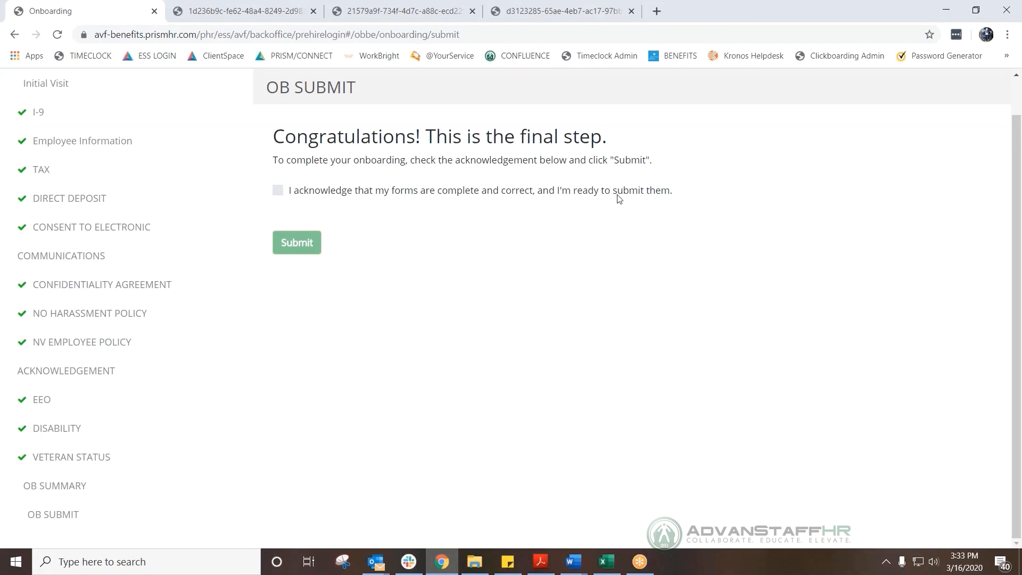
Acknowledge the forms are complete and correct, submit them, and confirm with Yes.
left_click(278, 191)
left_click(296, 242)
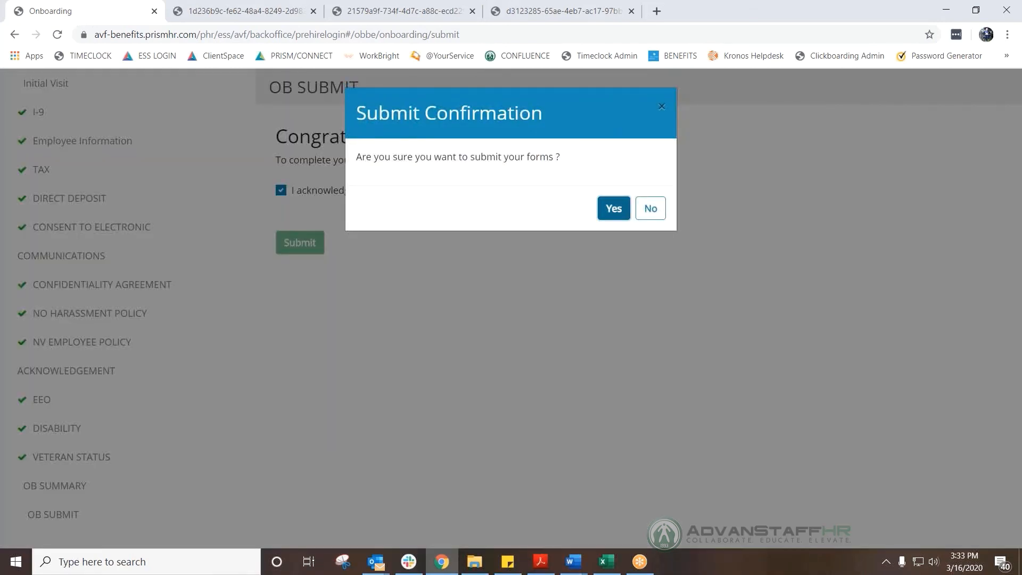
left_click(614, 209)
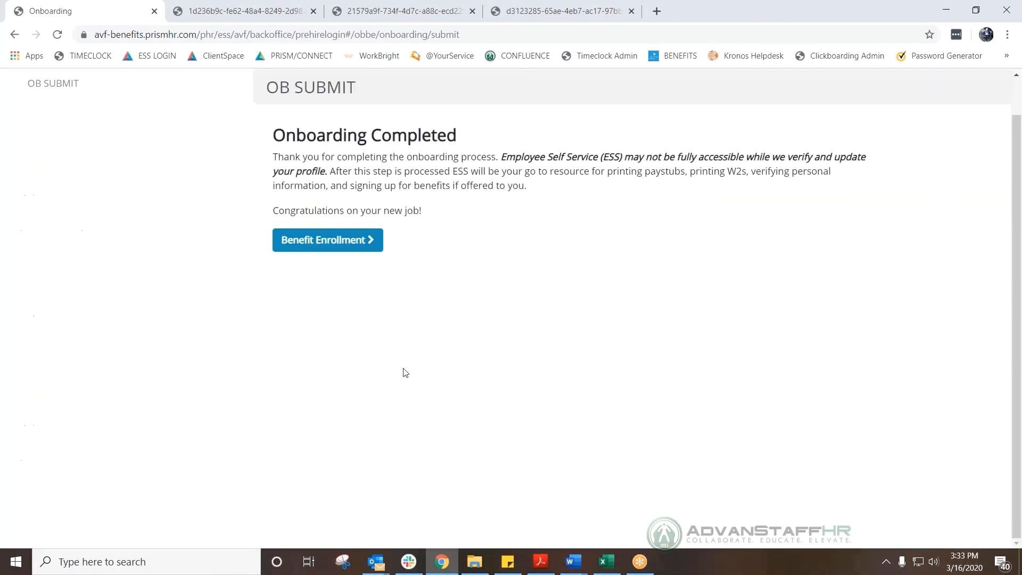